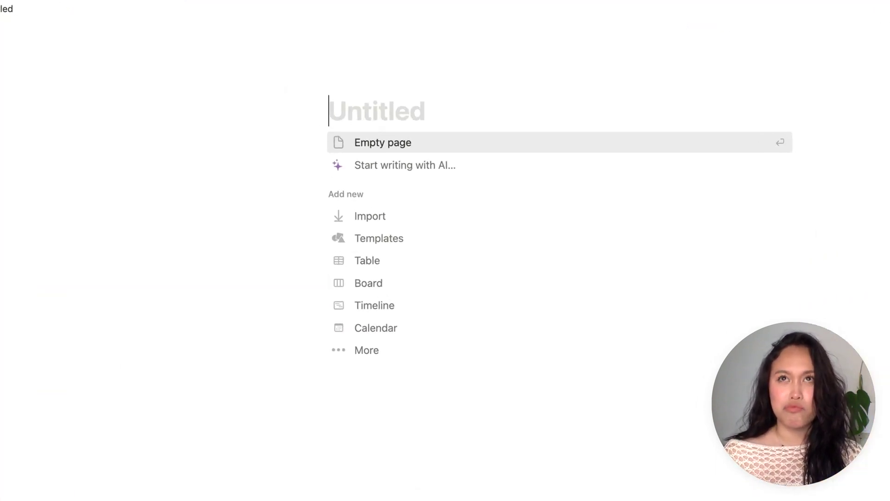
Enter 'Hi, I'm Theresa!' as the title of the untitled page.
text(H)
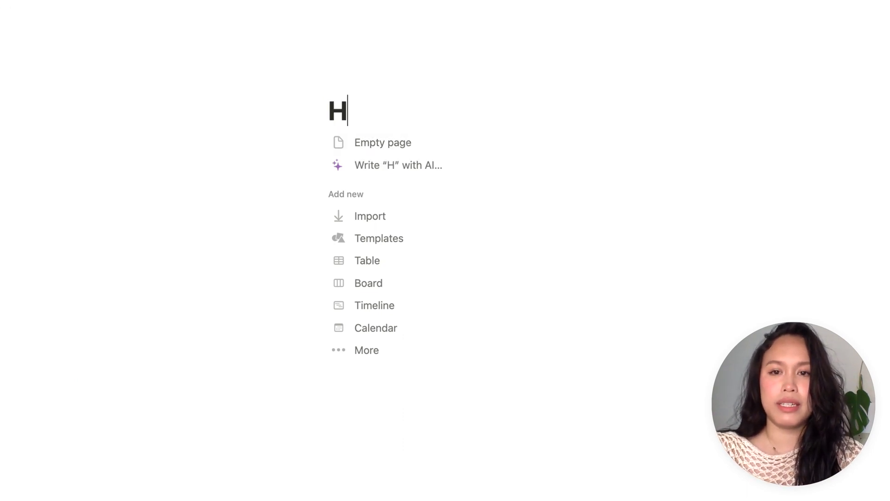
text(i, )
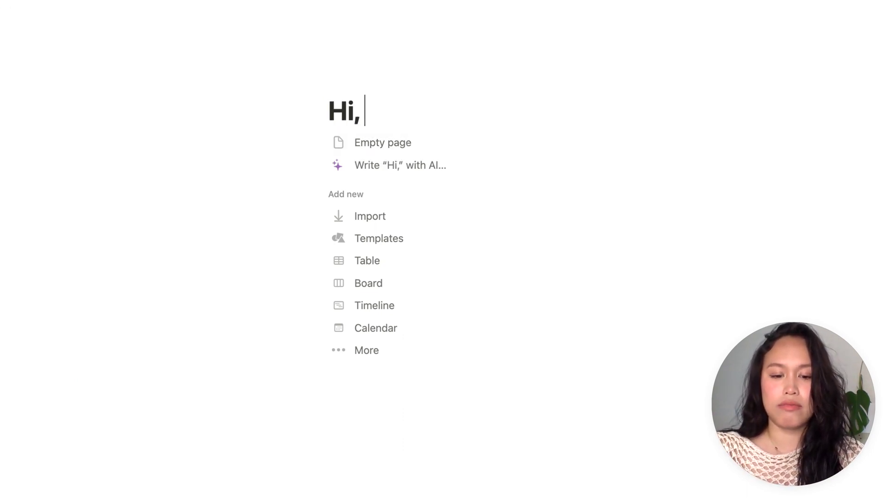
text(I)
text('m T)
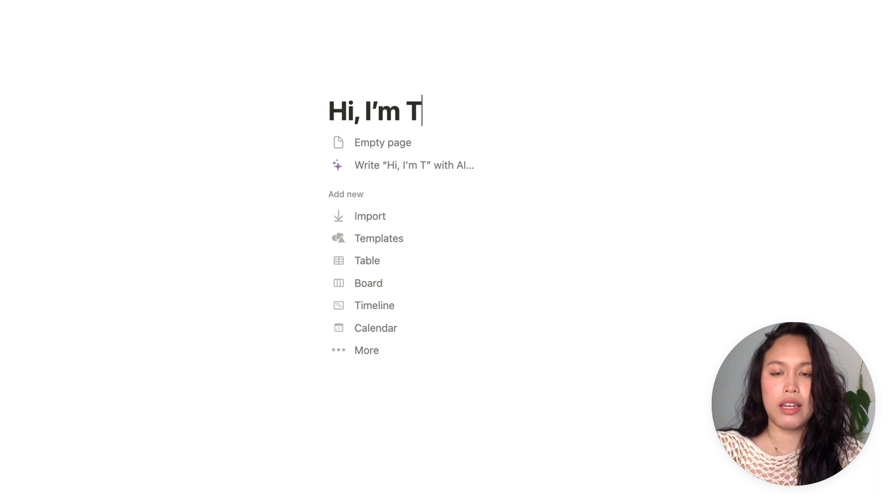
text(heresa!)
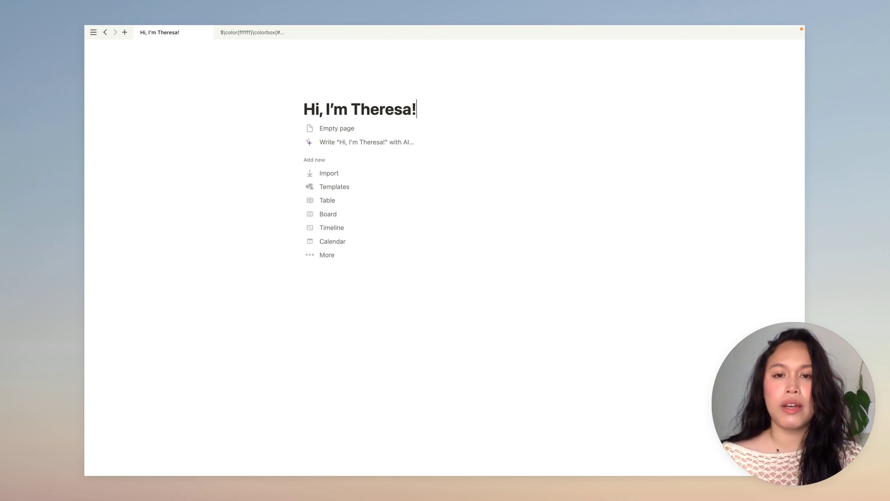
mouse_move(370, 79)
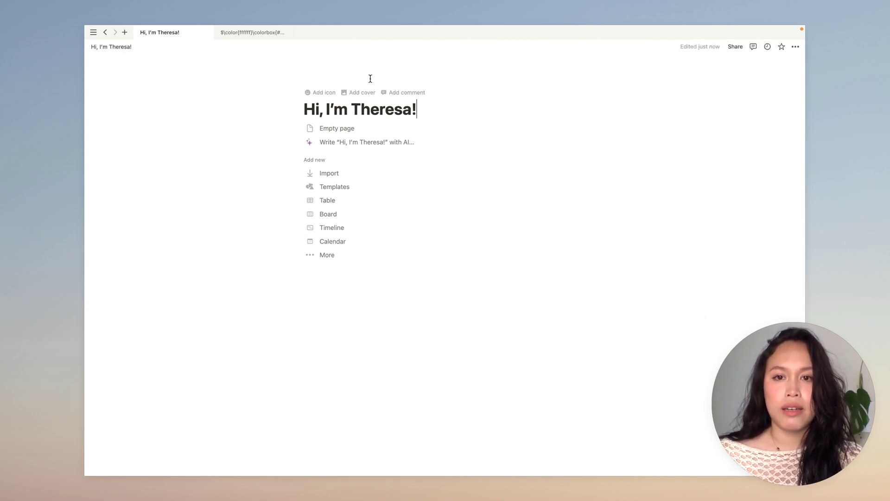
Upload the beige wave image 13.png as the page cover.
click(361, 92)
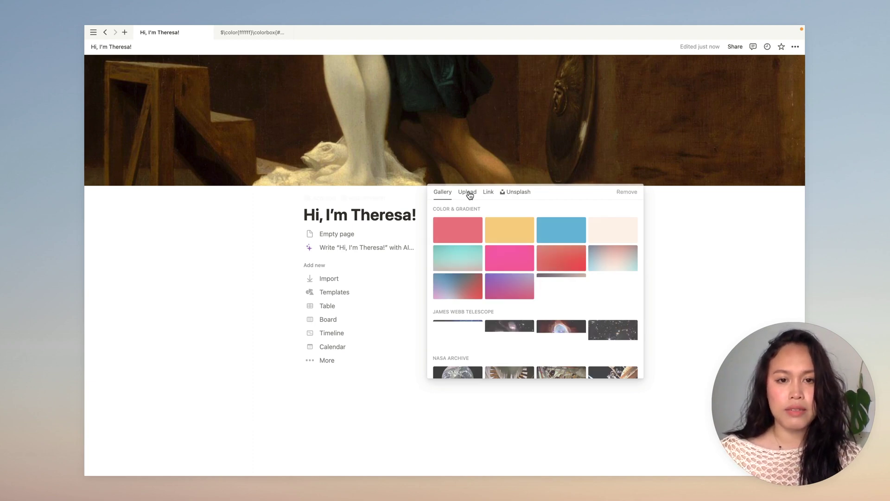
click(469, 193)
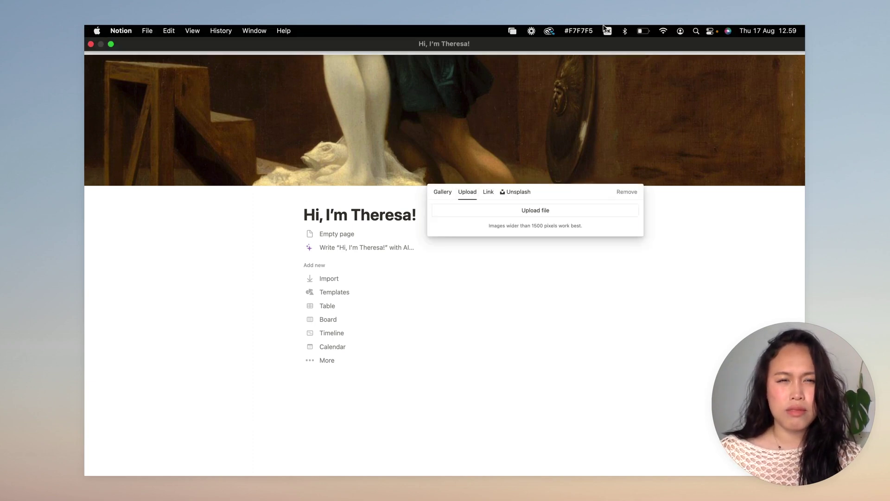
click(529, 215)
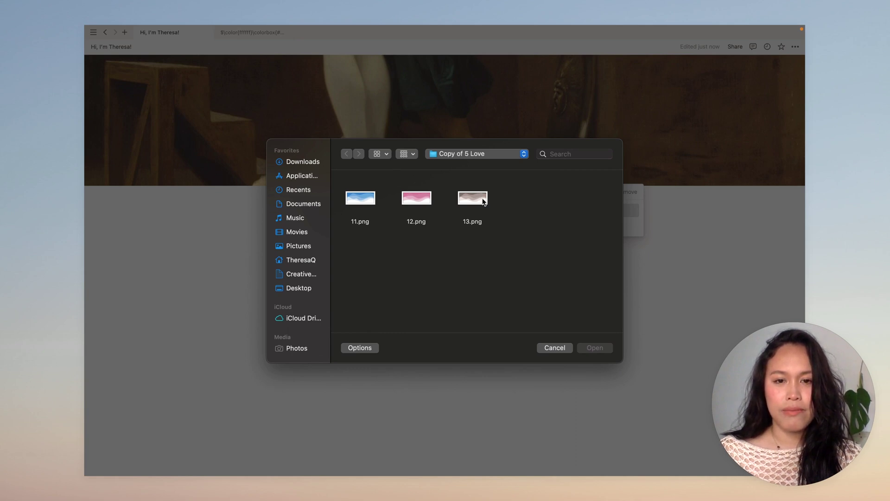
click(478, 201)
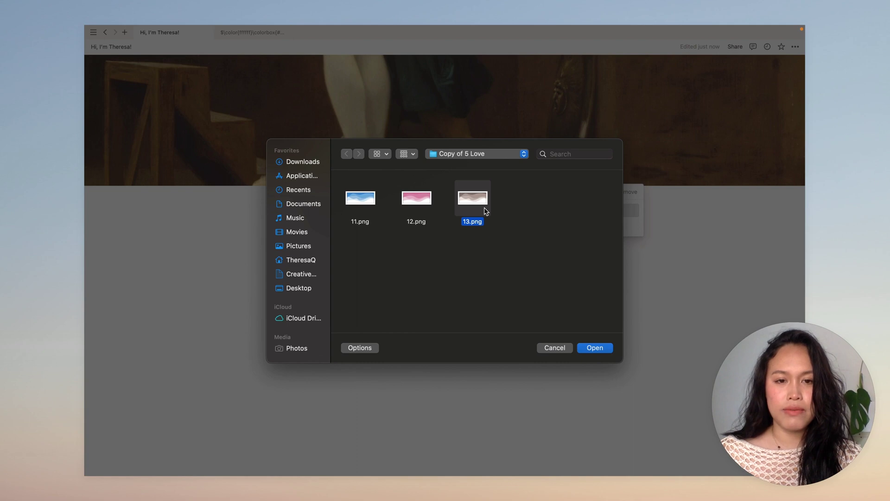
click(594, 348)
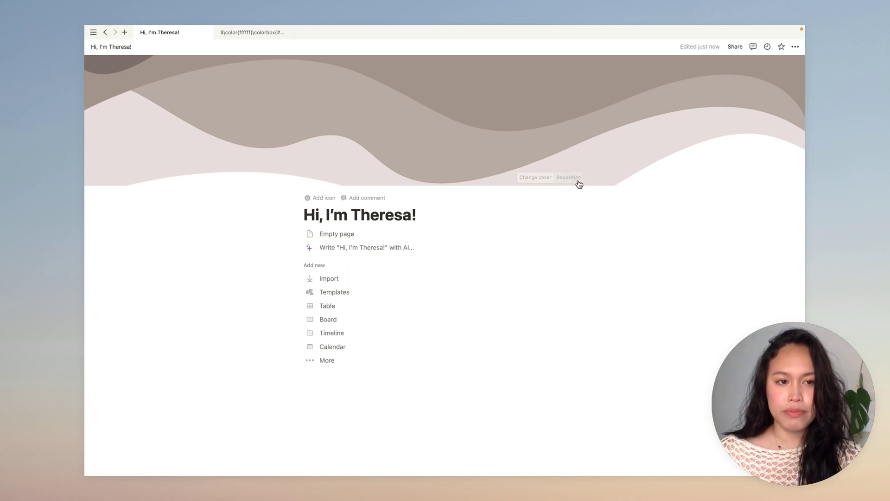
Reposition the wave cover to frame the waves and save the position.
click(571, 178)
drag(590, 152, 593, 68)
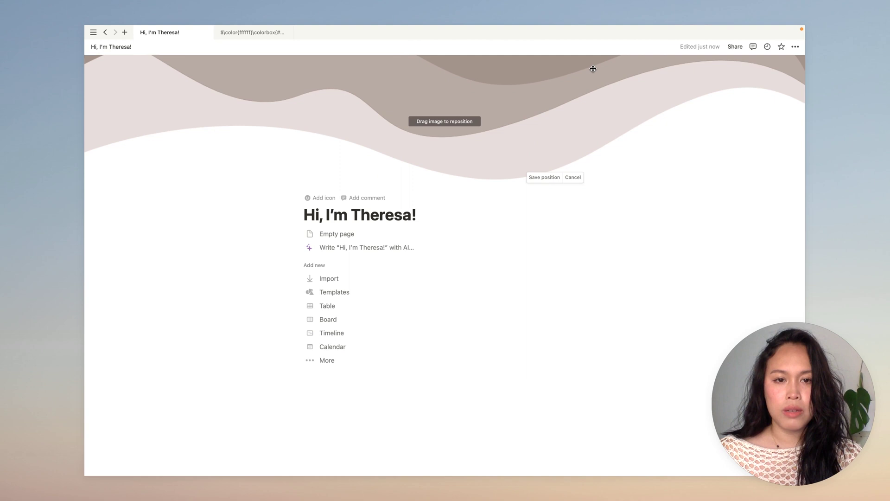
mouse_move(452, 97)
mouse_down()
mouse_move(443, 312)
mouse_move(483, 169)
mouse_move(488, 101)
mouse_up()
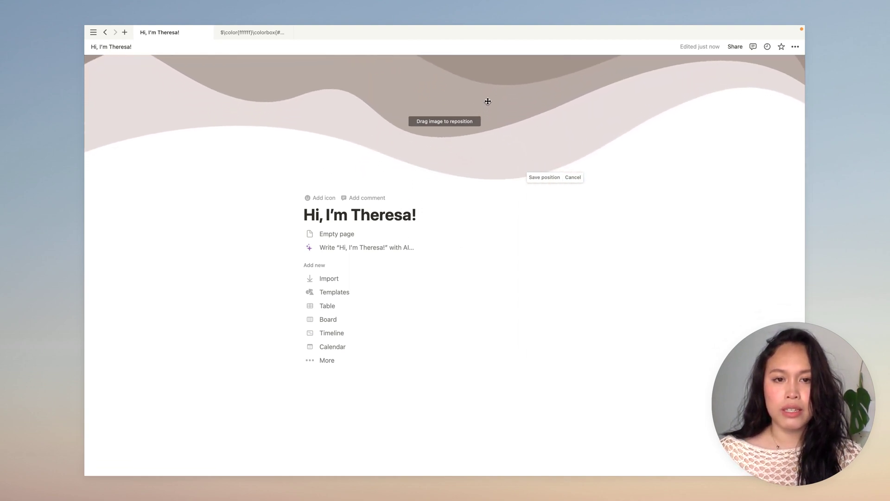
click(547, 180)
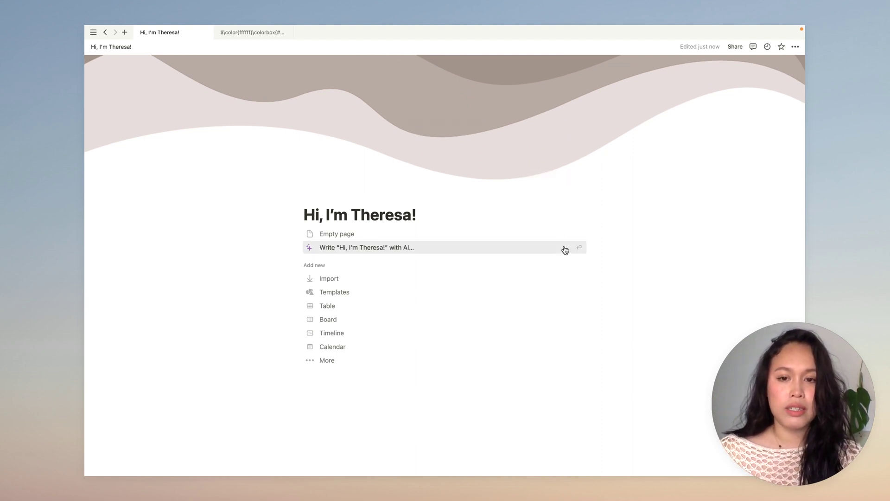
Drop the 'Creator Coach Notion Fairy' image from Downloads below the title, with an empty line beneath.
click(364, 235)
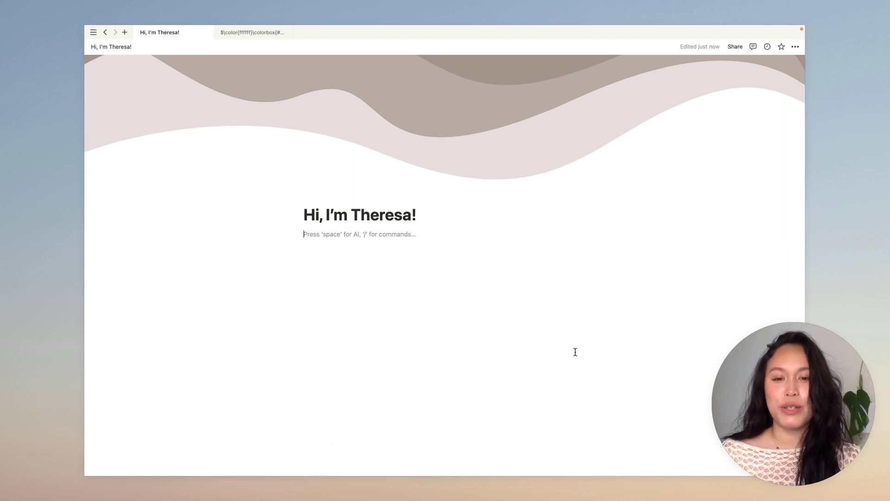
mouse_move(533, 466)
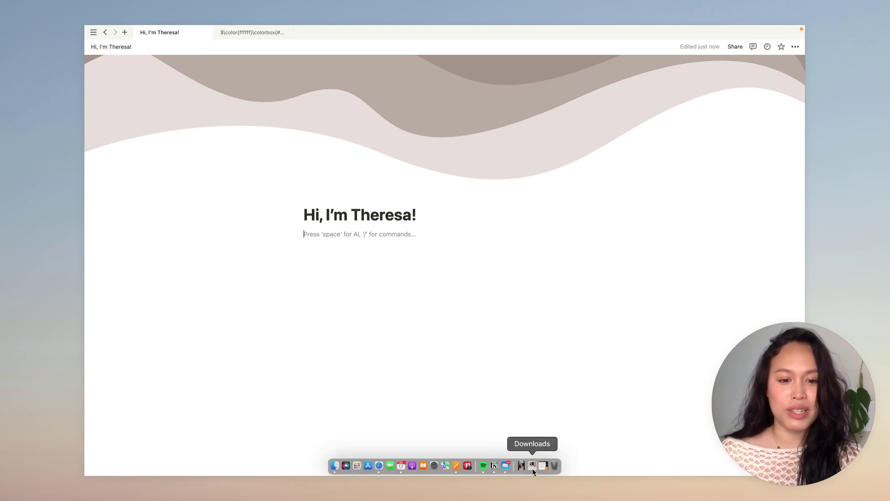
click(533, 469)
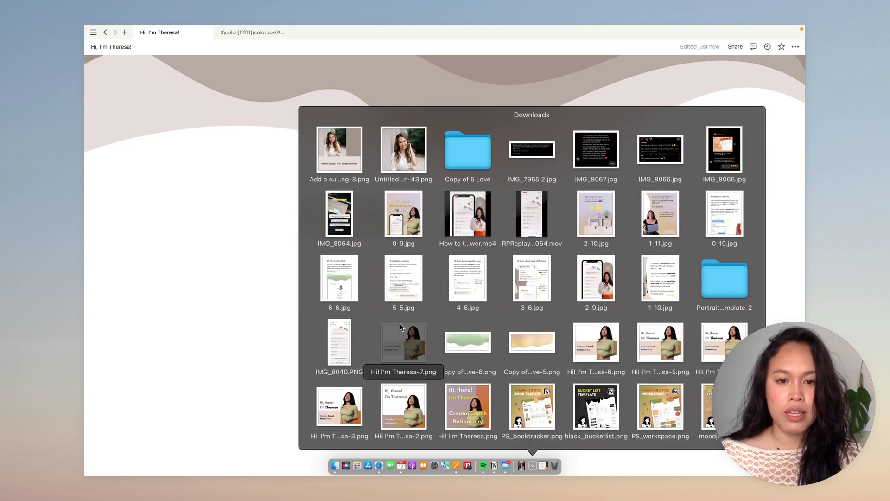
mouse_move(402, 336)
mouse_down()
mouse_move(419, 281)
mouse_move(365, 240)
mouse_move(370, 249)
mouse_up()
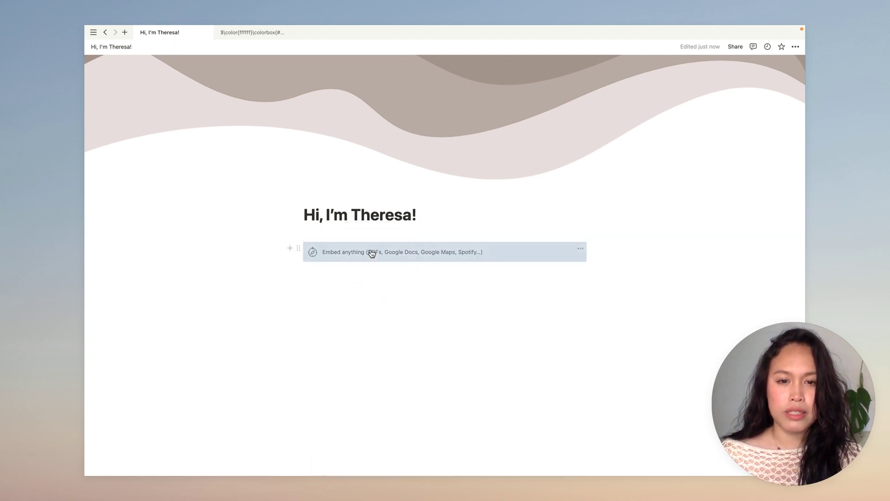
scroll(451, 313, down, 3)
scroll(452, 314, down, 2)
mouse_move(445, 269)
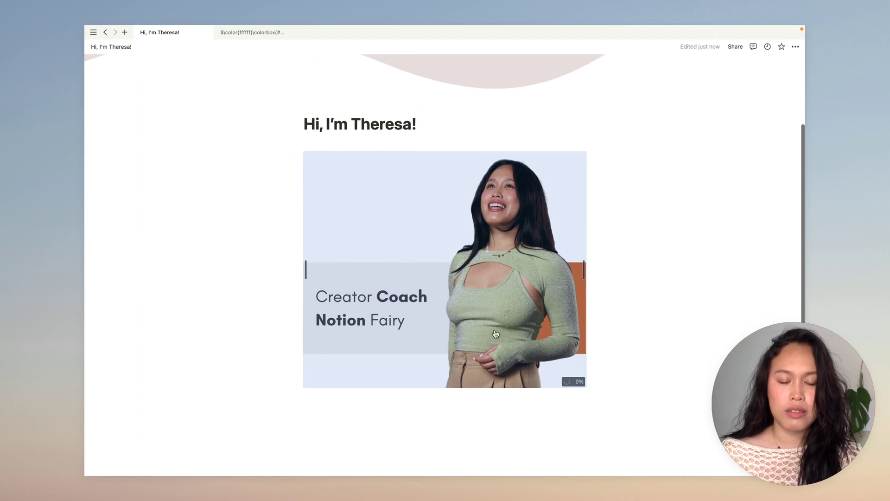
scroll(598, 323, up, 2)
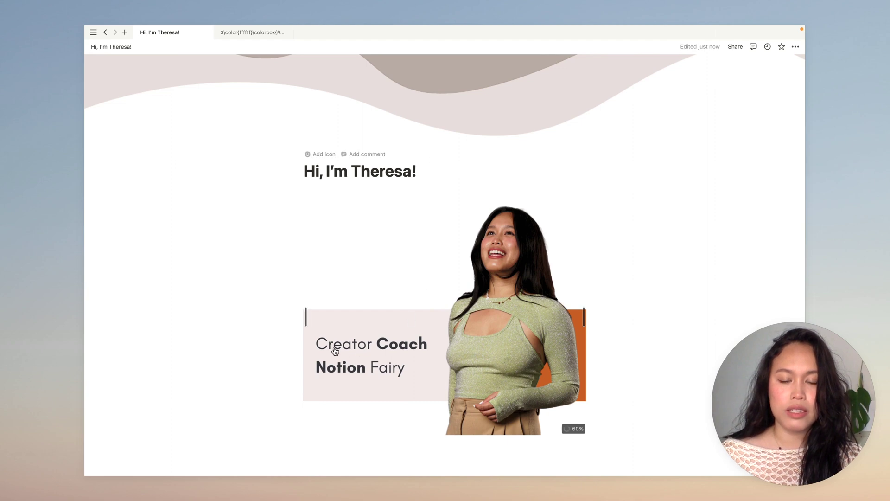
scroll(381, 366, down, 1)
scroll(380, 366, up, 2)
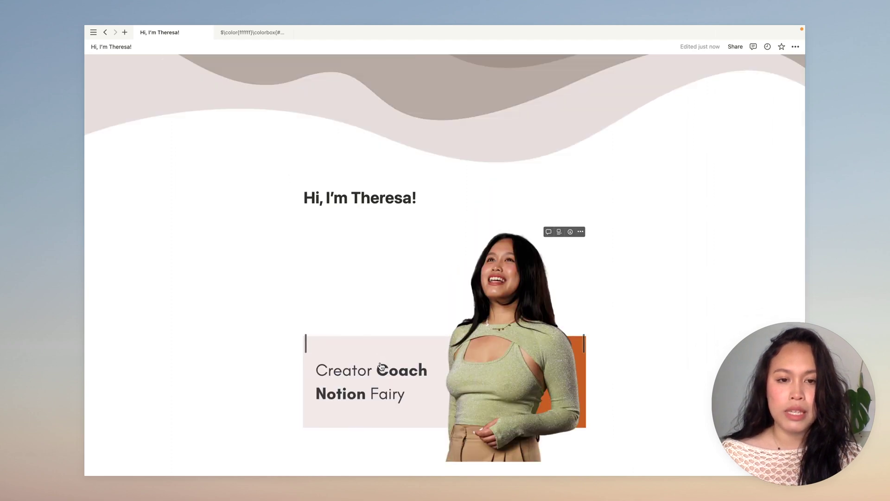
scroll(380, 366, down, 3)
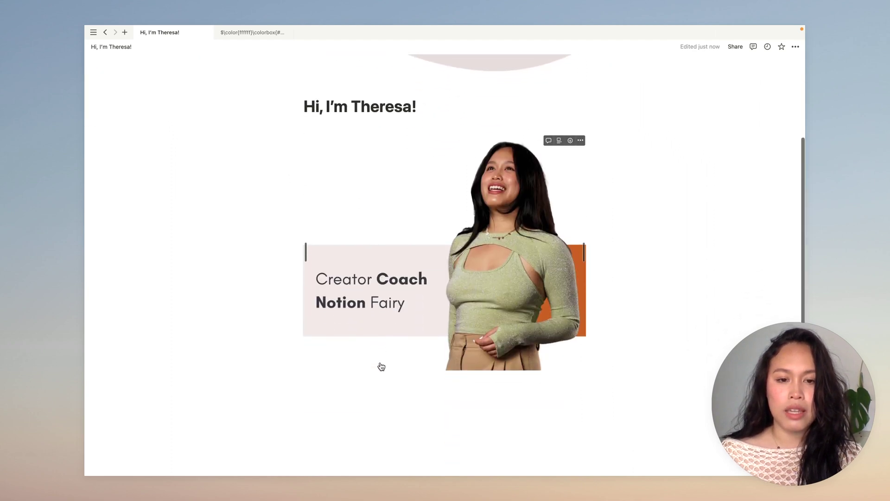
click(353, 391)
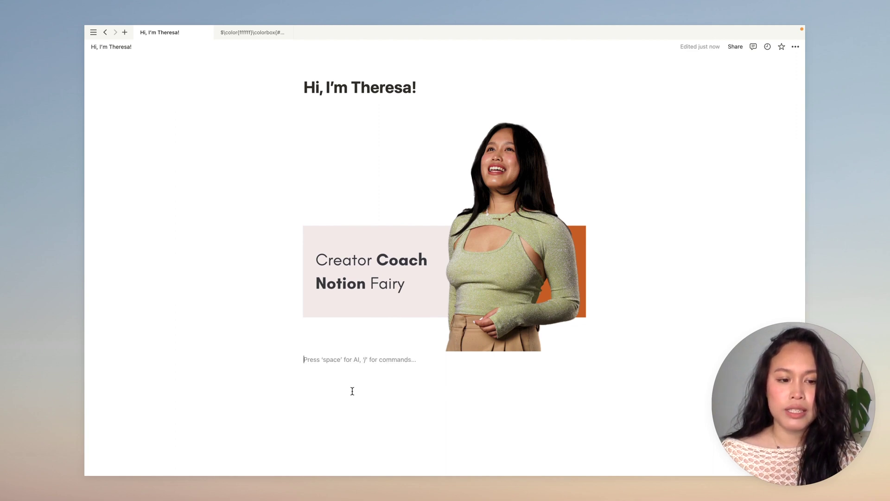
key(Return)
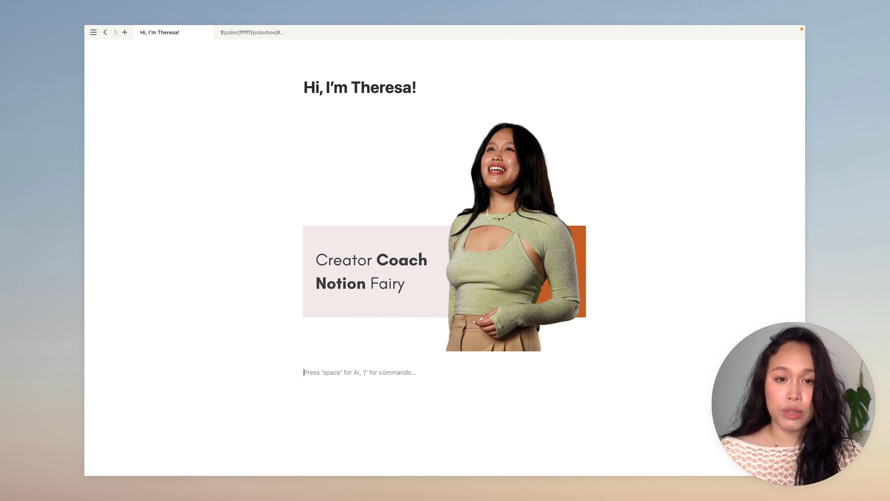
text(/)
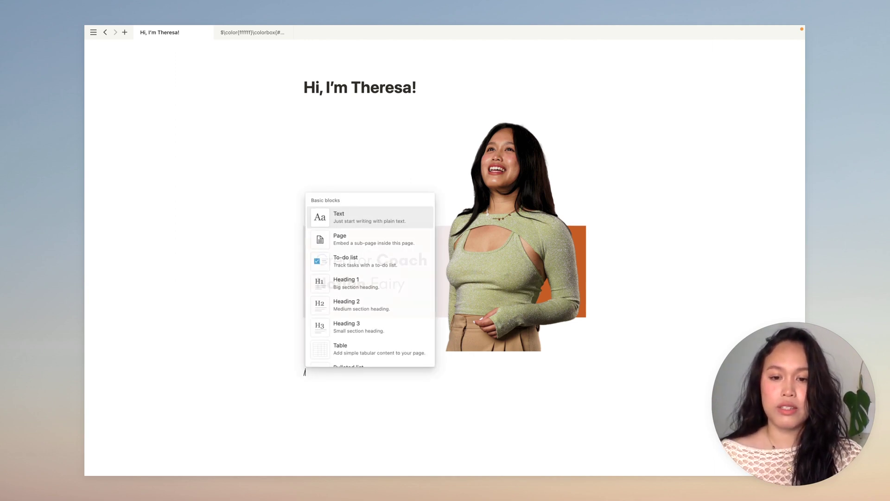
key(Escape)
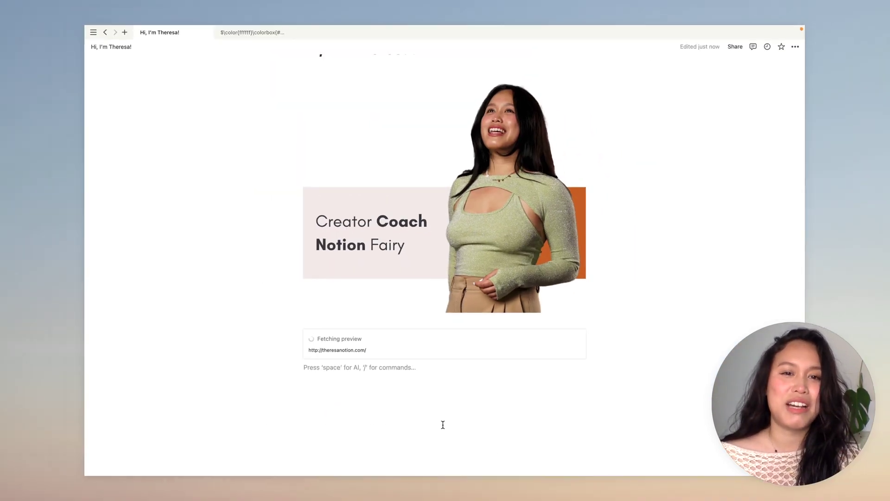
scroll(443, 425, up, 1)
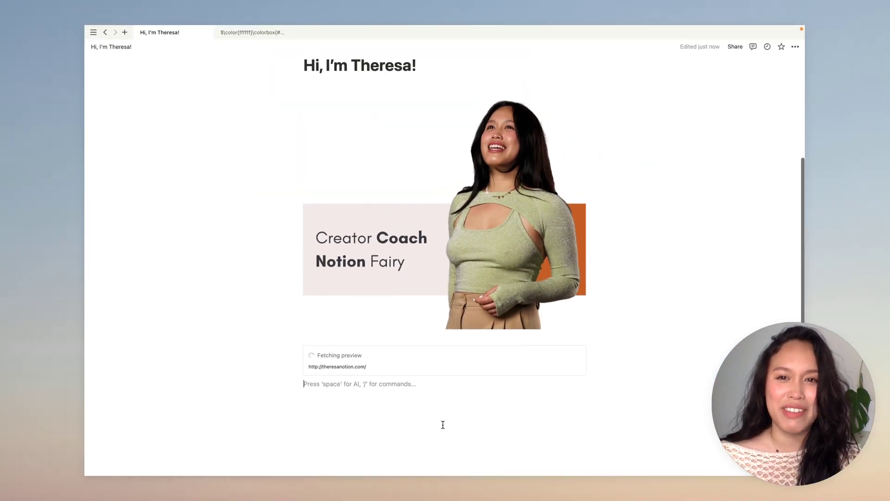
scroll(443, 425, up, 1)
scroll(442, 425, down, 2)
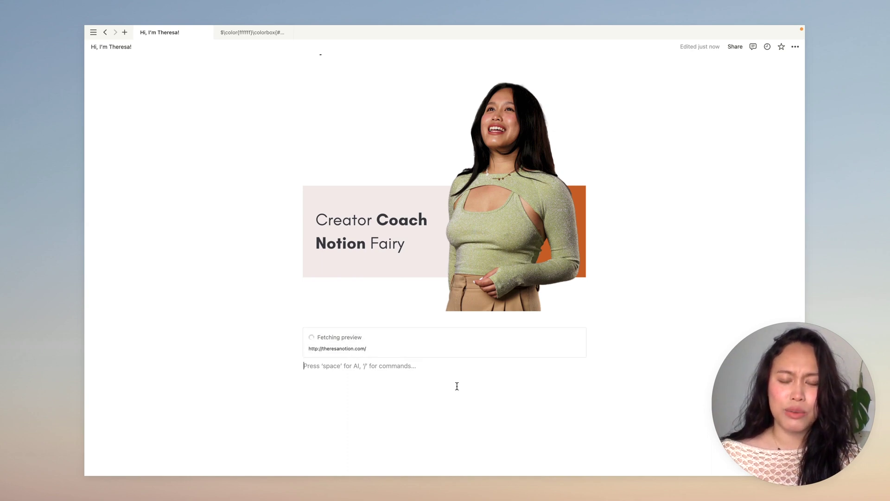
scroll(363, 370, up, 1)
scroll(363, 372, up, 1)
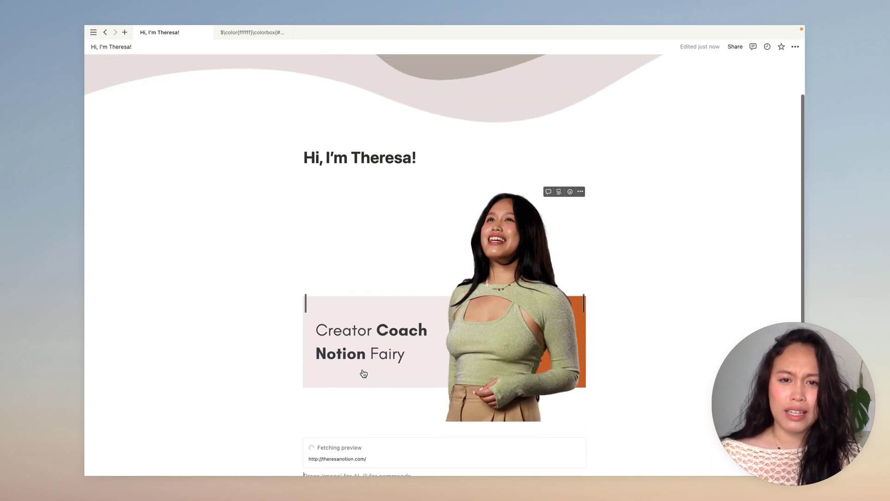
scroll(363, 371, up, 1)
scroll(364, 373, down, 3)
scroll(364, 374, down, 1)
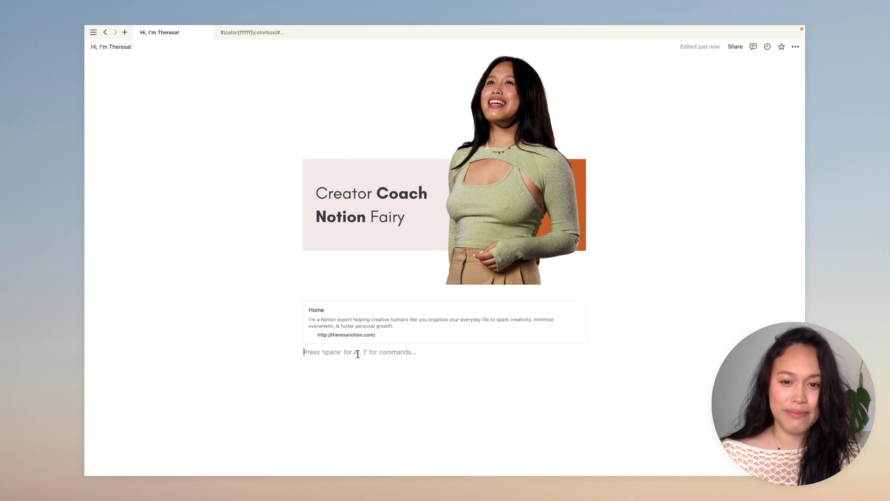
click(299, 307)
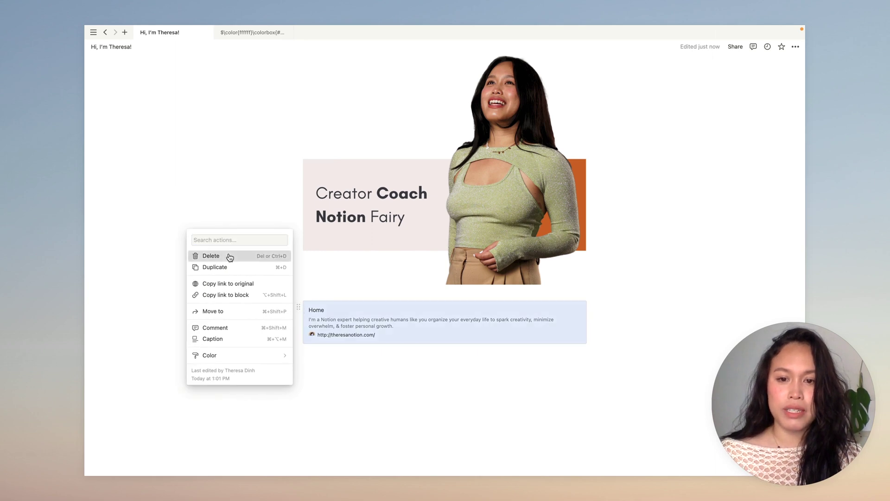
click(229, 256)
click(327, 345)
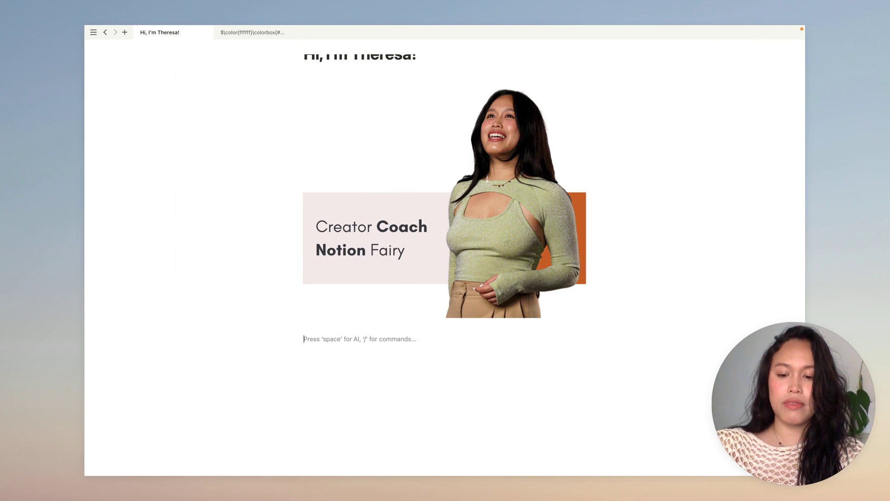
Insert an empty callout block below the profile image using /callout.
text(/callout)
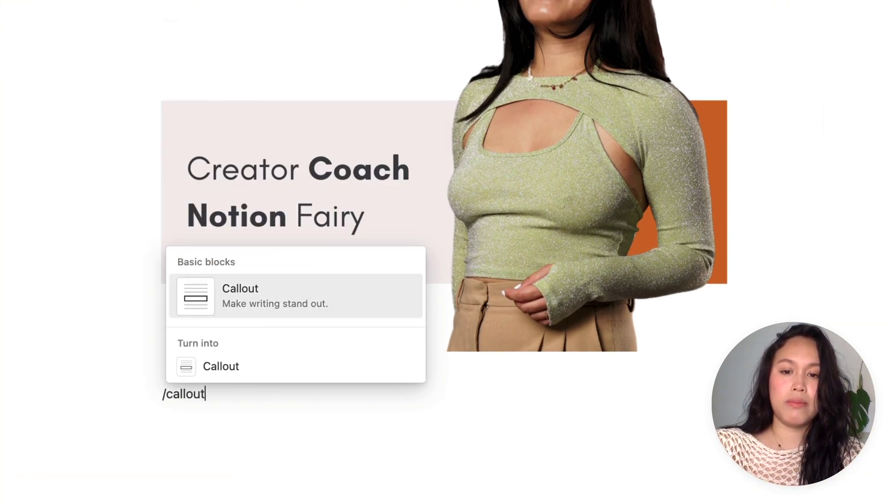
key(Return)
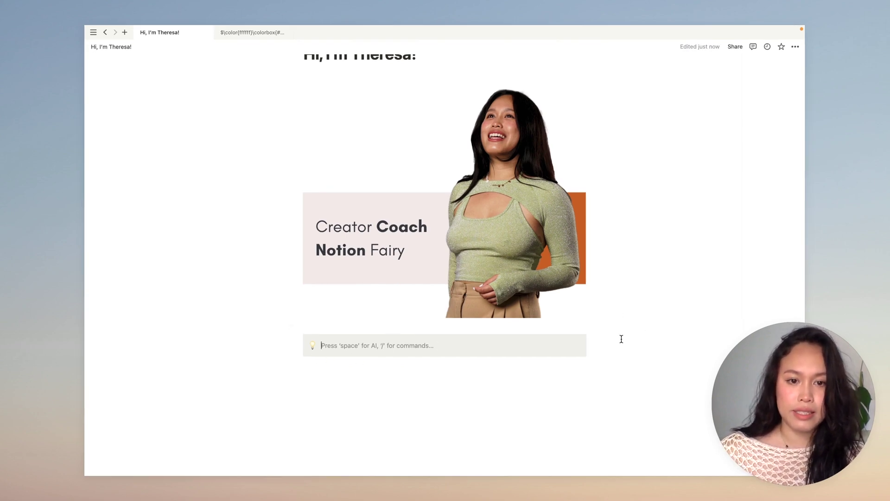
click(424, 370)
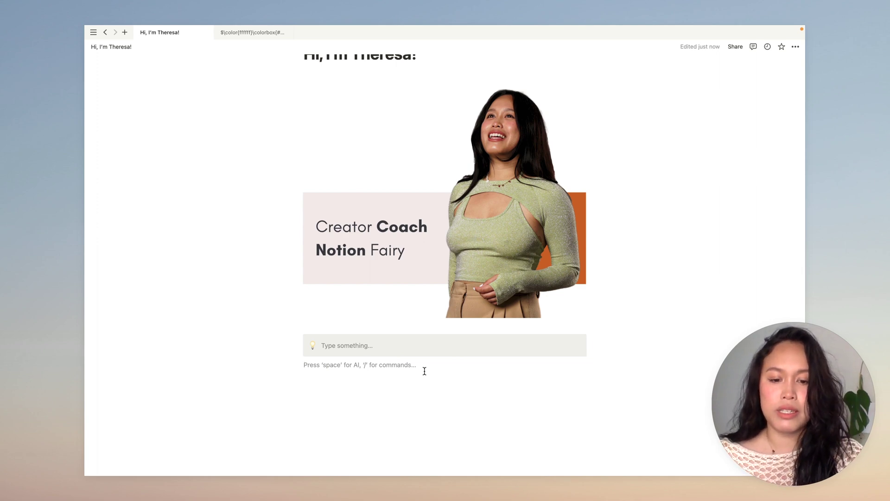
Make a two-column layout with the image and callout stacked in a resized left column.
text(/)
text(2)
text(co)
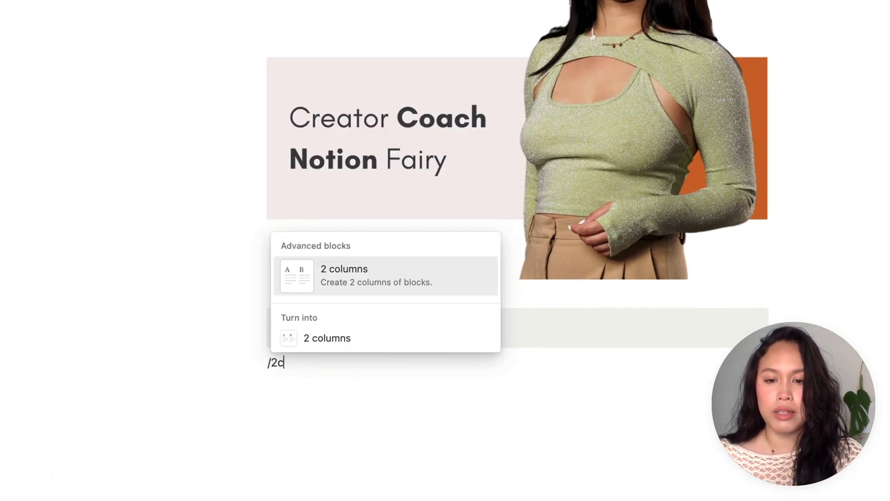
key(Return)
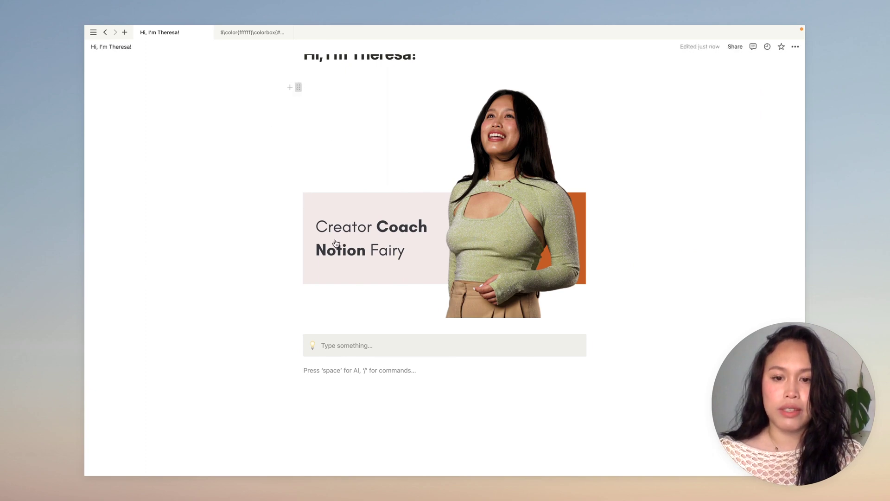
drag(299, 89, 323, 368)
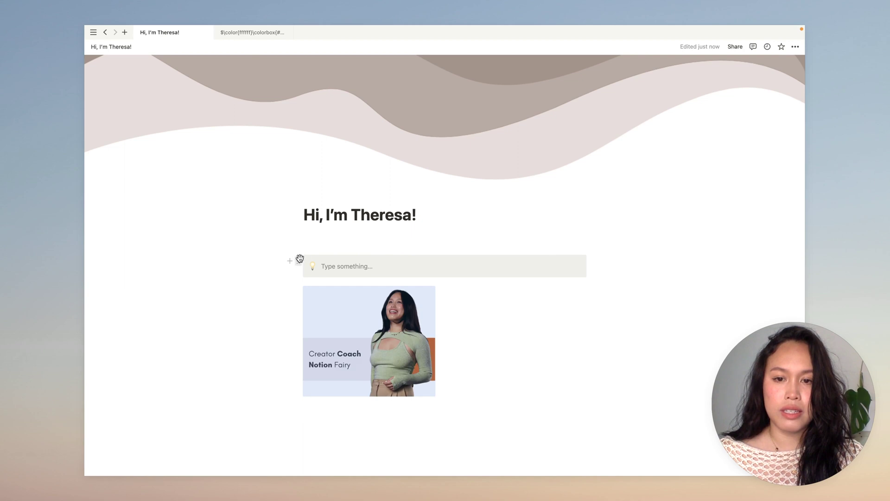
drag(300, 258, 345, 400)
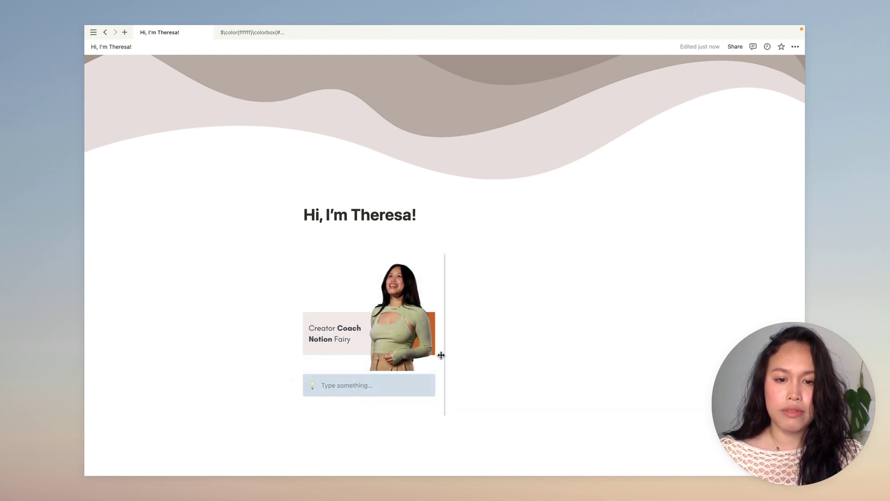
mouse_move(446, 357)
mouse_down()
mouse_move(502, 371)
mouse_move(494, 368)
mouse_up()
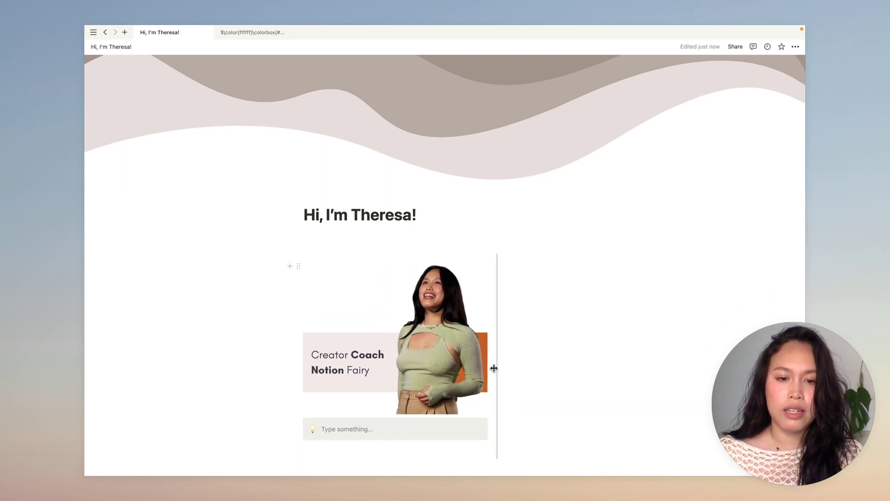
scroll(494, 368, down, 3)
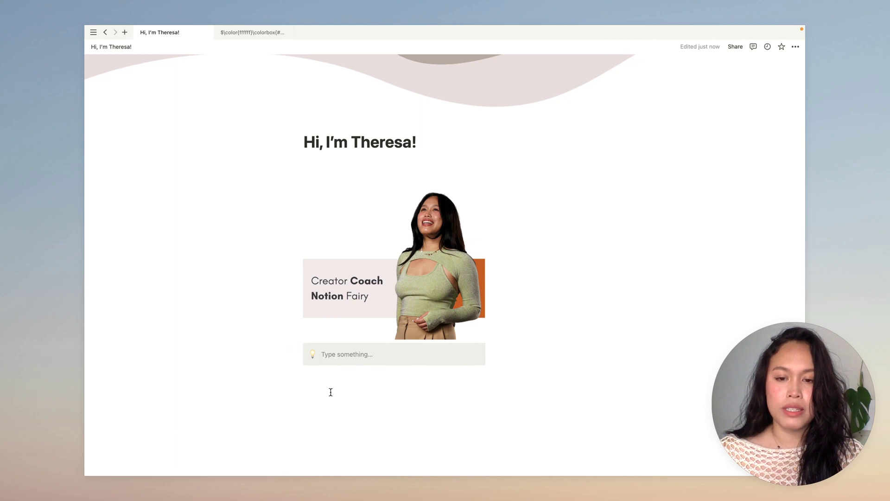
click(313, 381)
Insert a divider line between the profile image and the callout.
drag(298, 391, 310, 335)
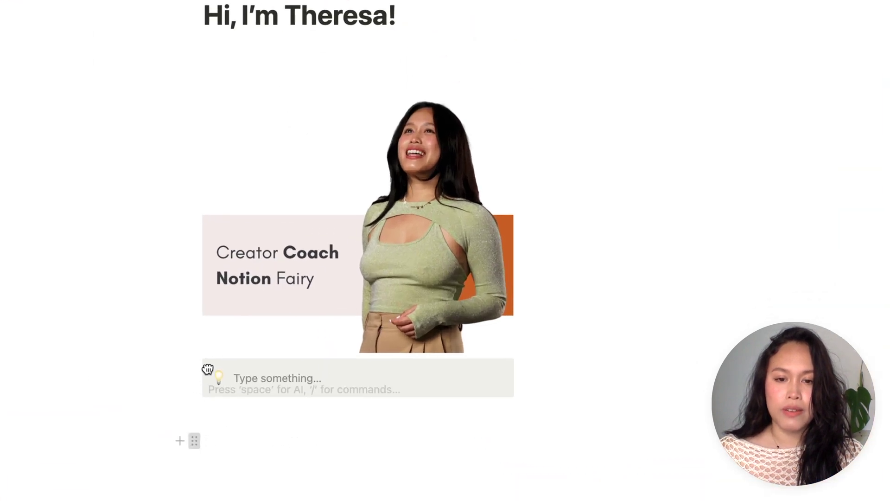
drag(215, 347, 211, 347)
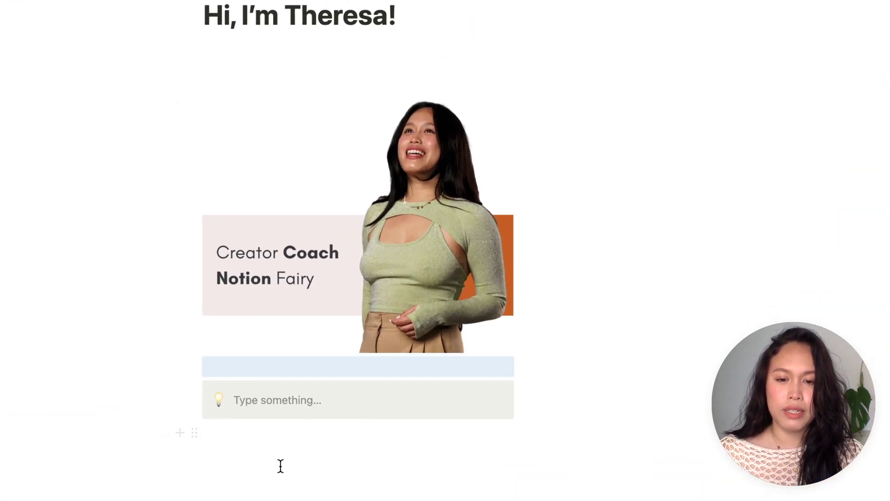
click(271, 400)
click(246, 369)
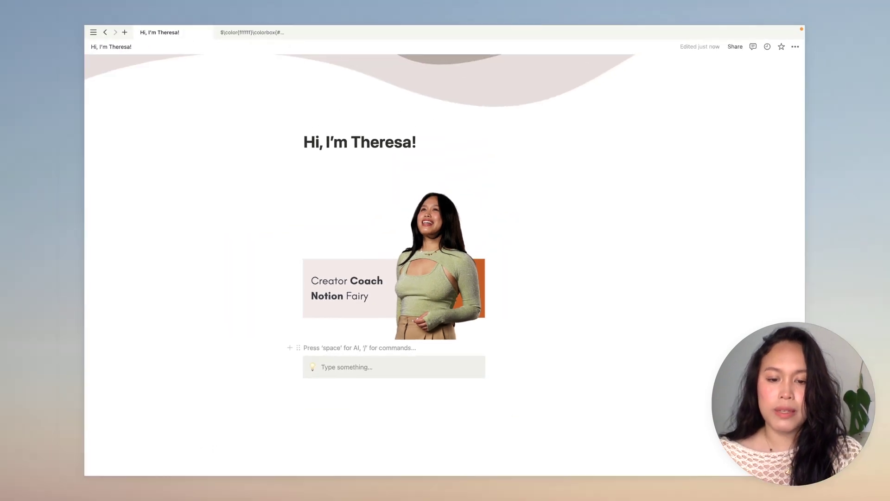
text(/d)
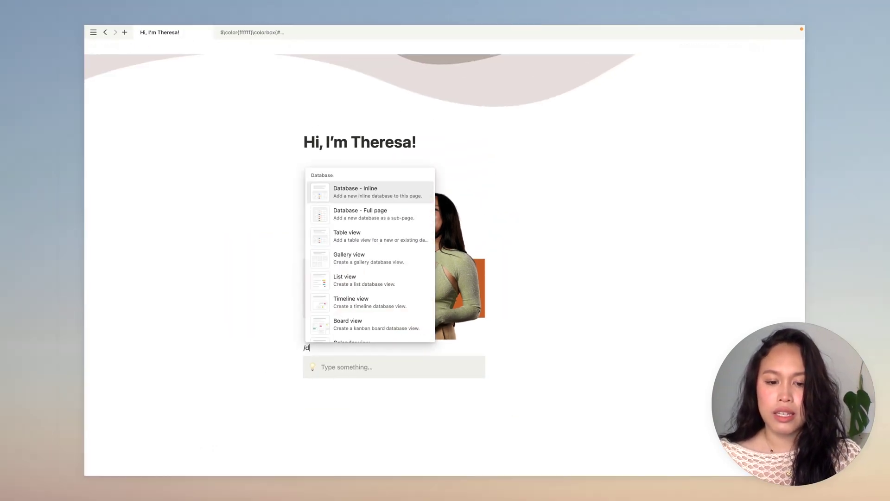
text(iv)
key(Return)
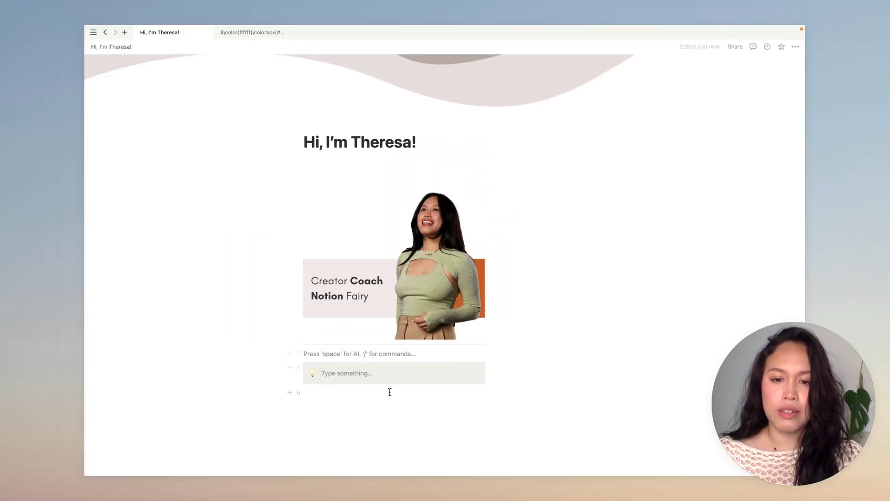
key(BackSpace)
click(364, 393)
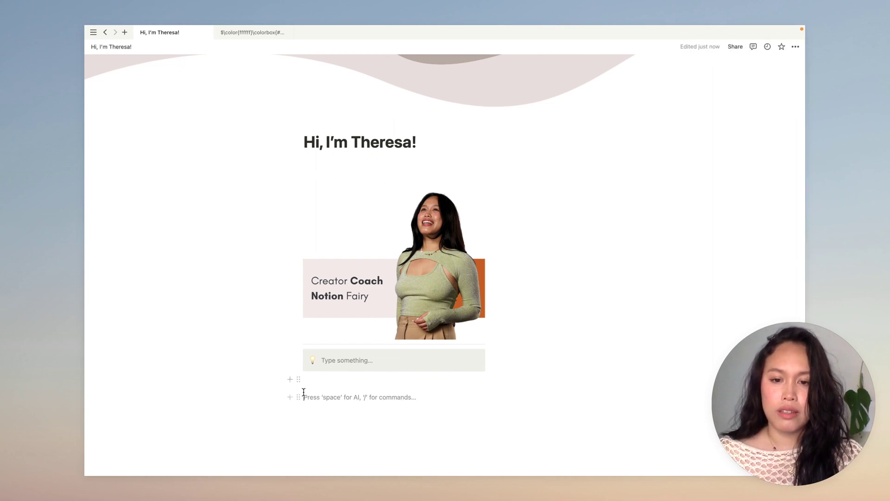
drag(298, 397, 308, 344)
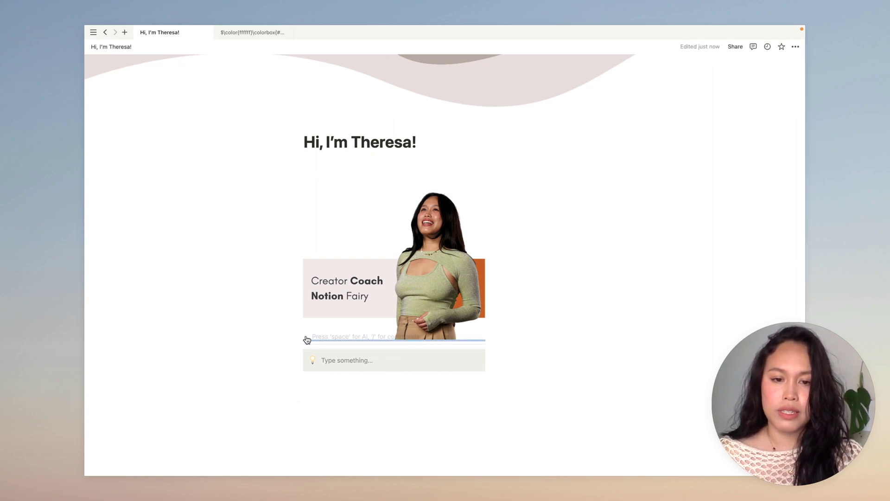
click(349, 418)
Write 'Visit my website' in the callout and select that text.
click(351, 373)
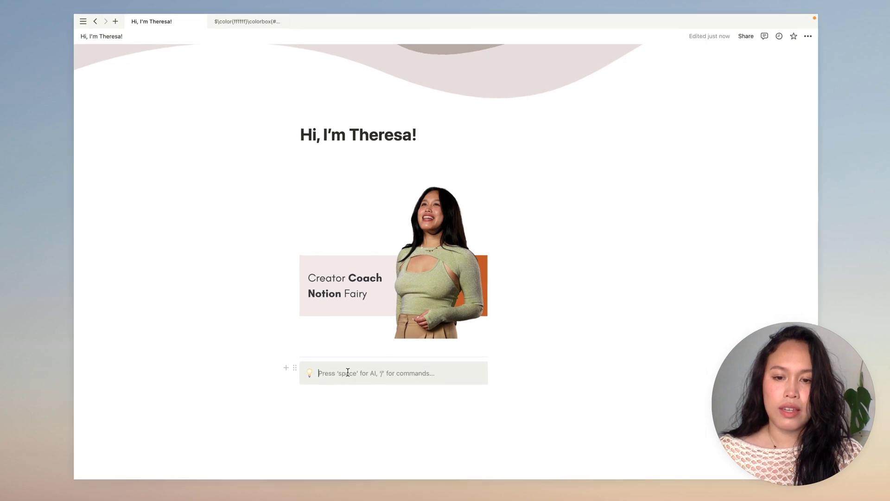
text(V)
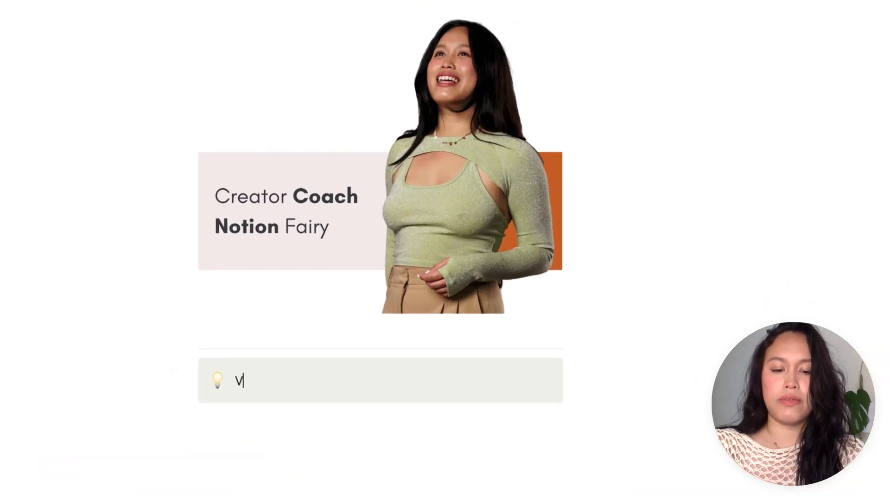
text(isit my)
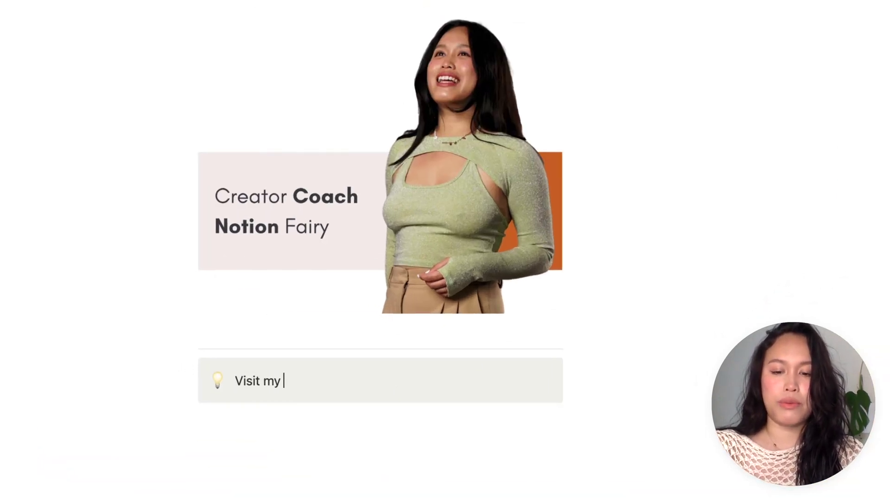
text( website)
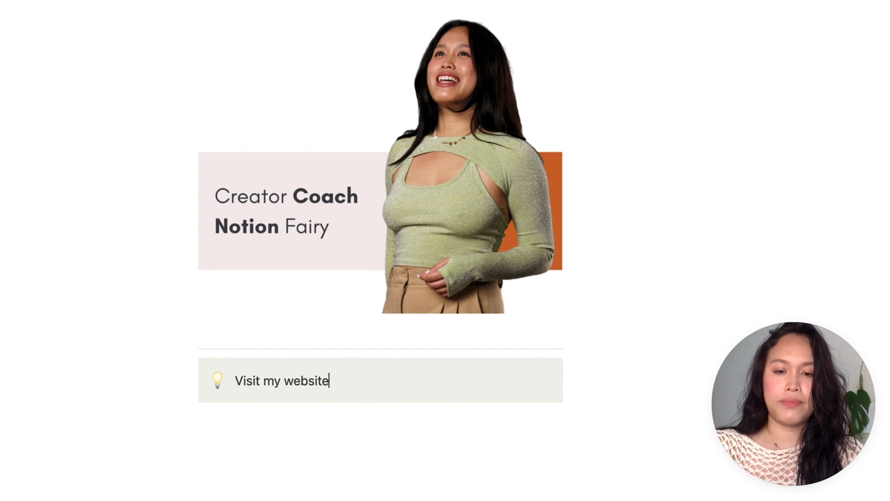
drag(341, 385, 233, 384)
click(346, 350)
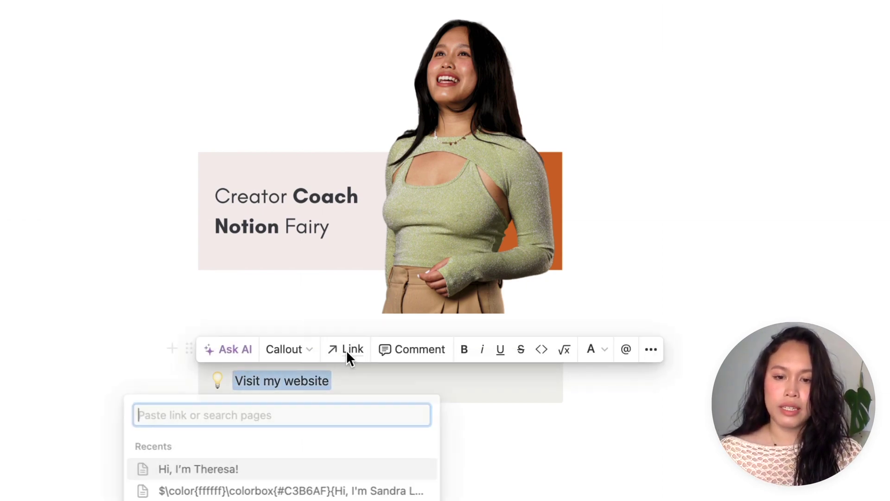
text(http://theresanotion.com)
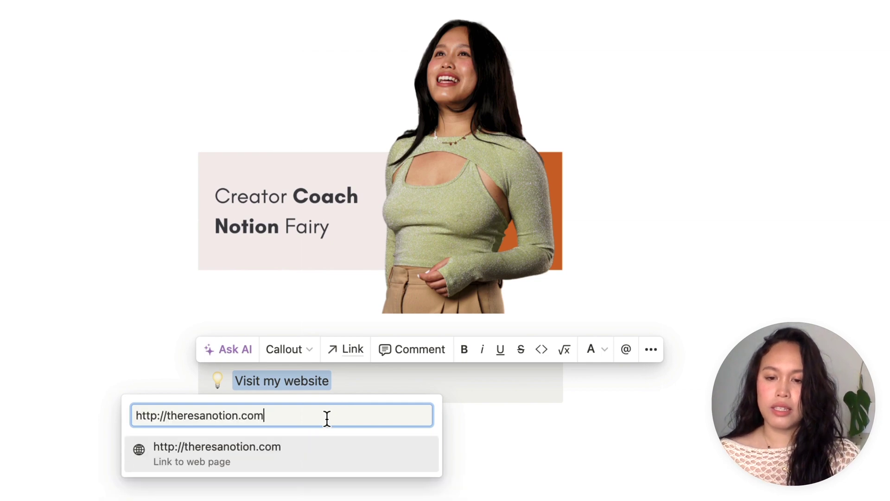
click(306, 454)
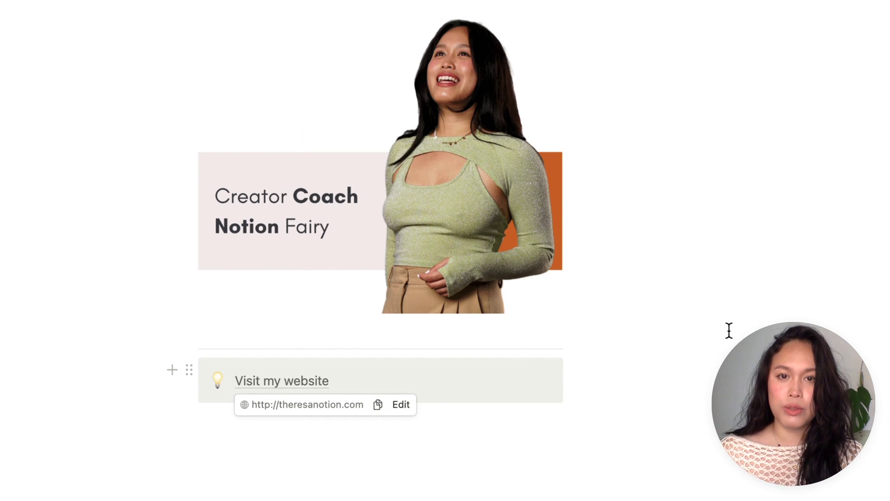
Give the 'Visit my website' callout a brown background.
scroll(729, 330, up, 3)
scroll(729, 330, down, 4)
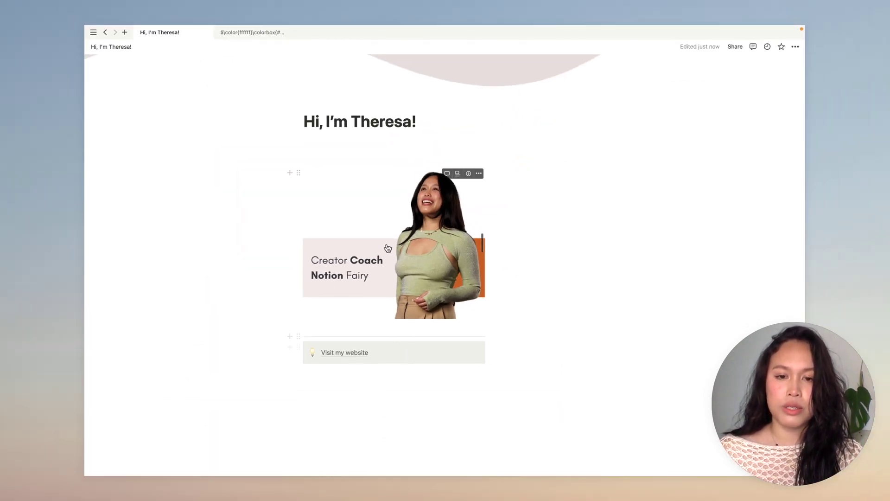
scroll(438, 143, up, 2)
scroll(352, 199, down, 2)
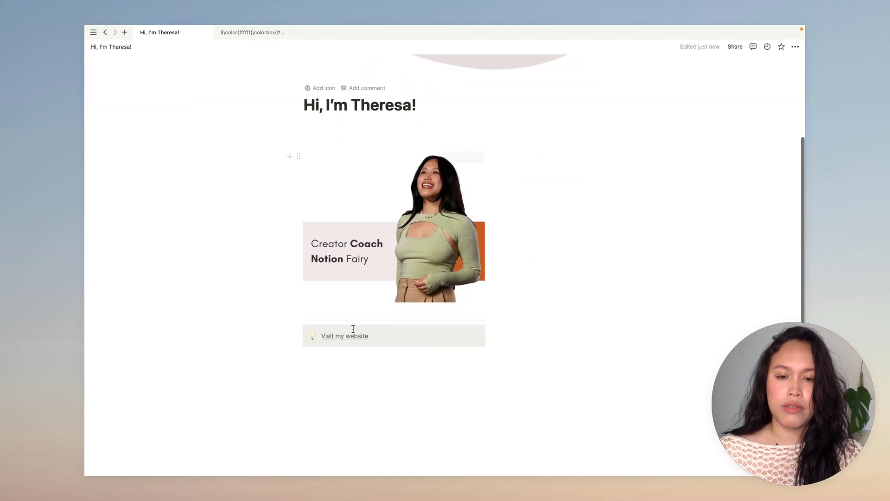
click(299, 331)
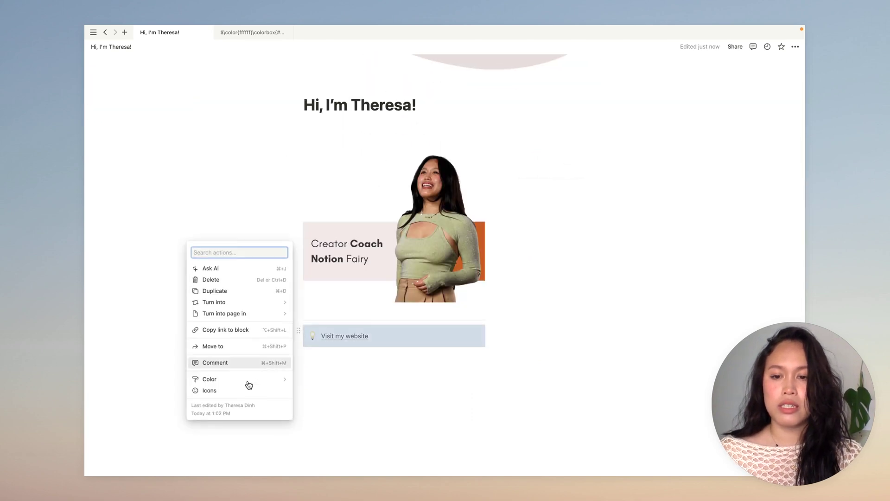
mouse_move(209, 379)
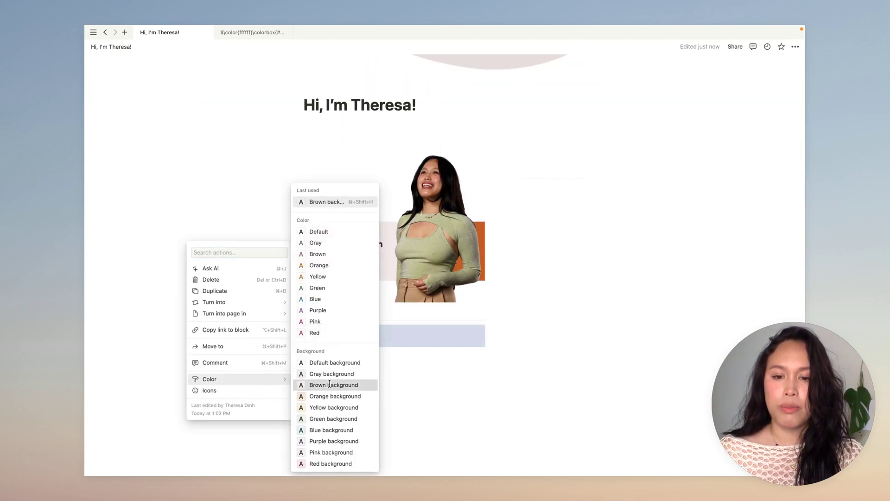
click(330, 386)
click(404, 390)
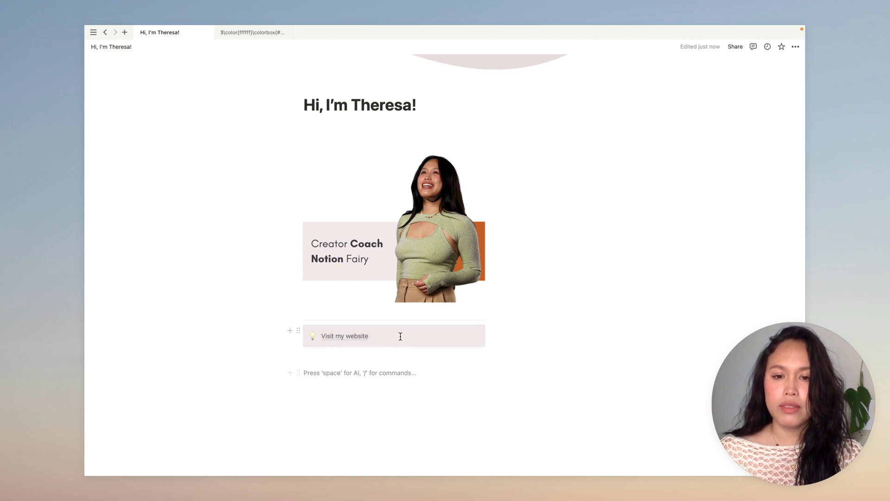
Replace the callout's lightbulb with the orange globe icon found by searching 'world'.
click(312, 336)
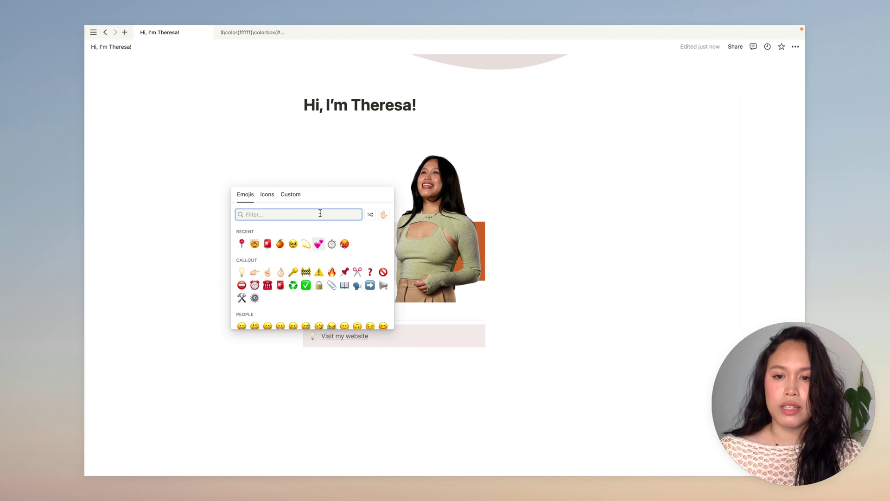
click(269, 194)
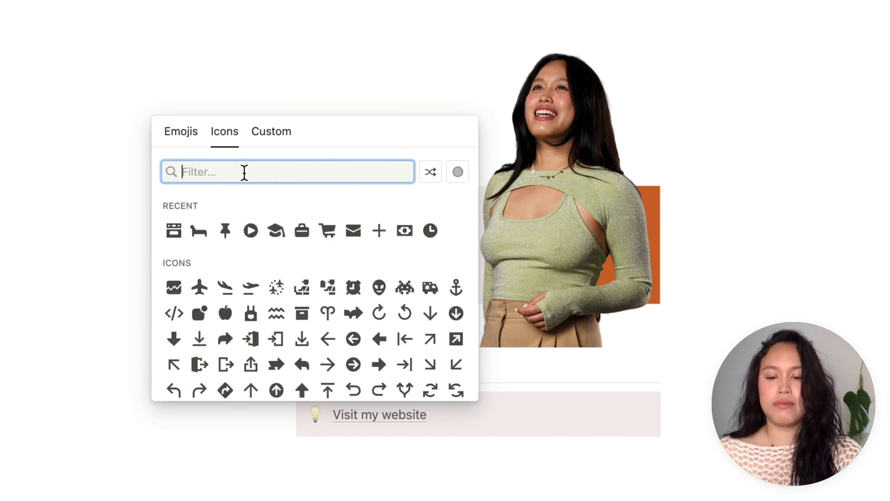
text(websi)
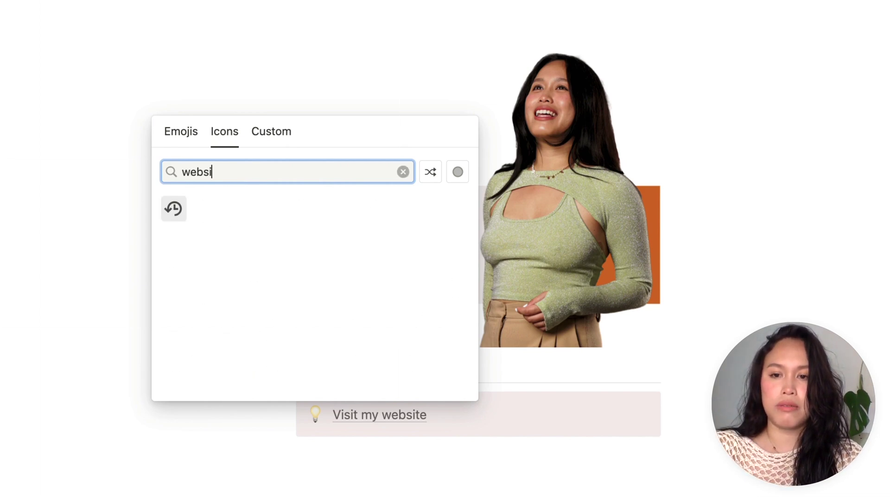
key(BackSpace)
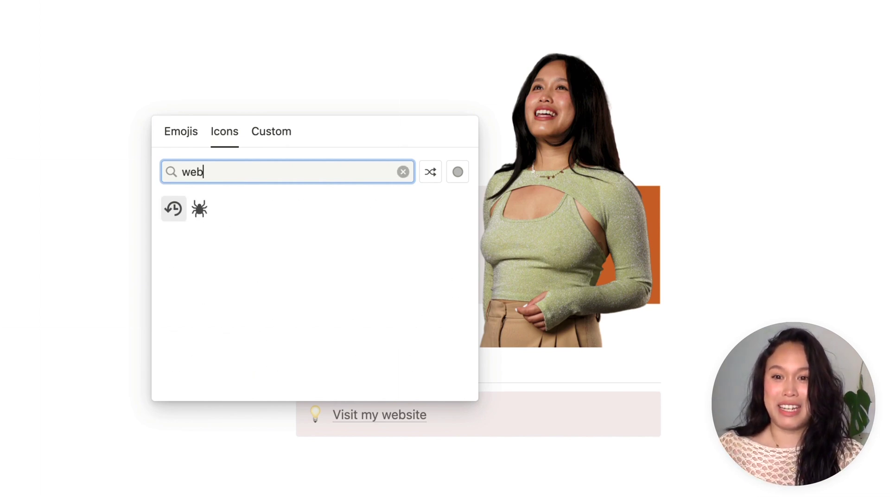
key(BackSpace)
key(BackSpace)
key(BackSpace)
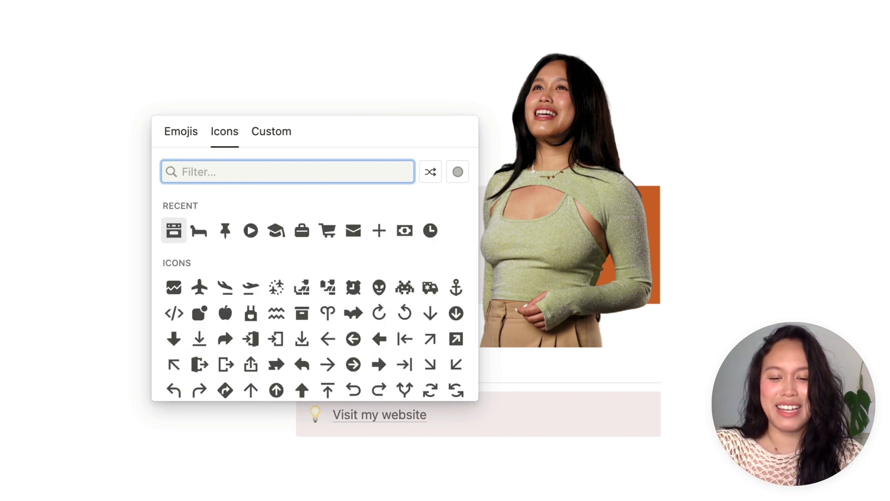
text(wor)
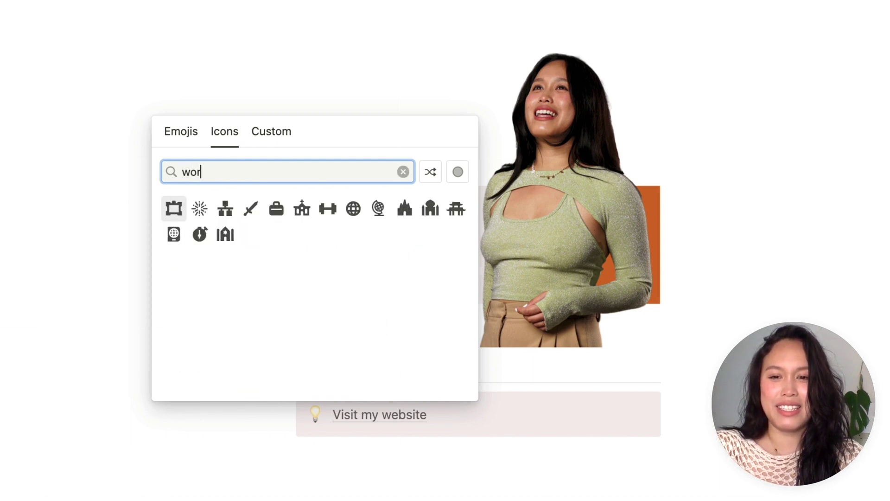
text(ld)
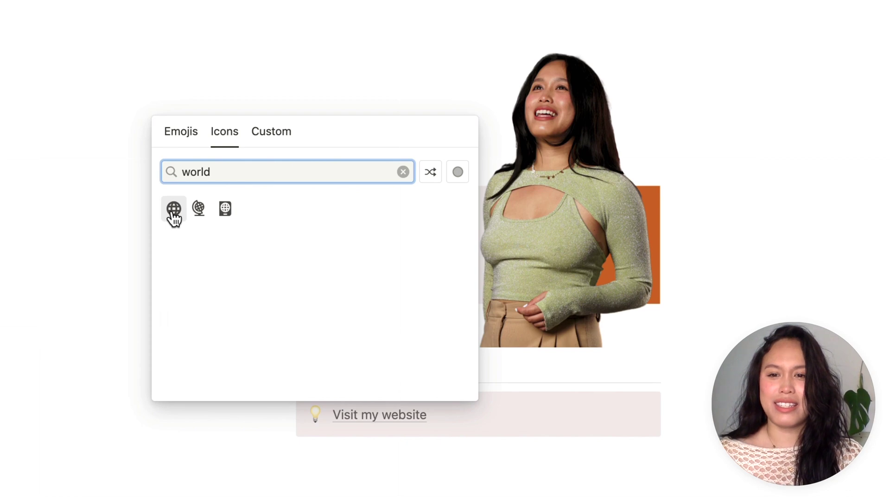
click(173, 209)
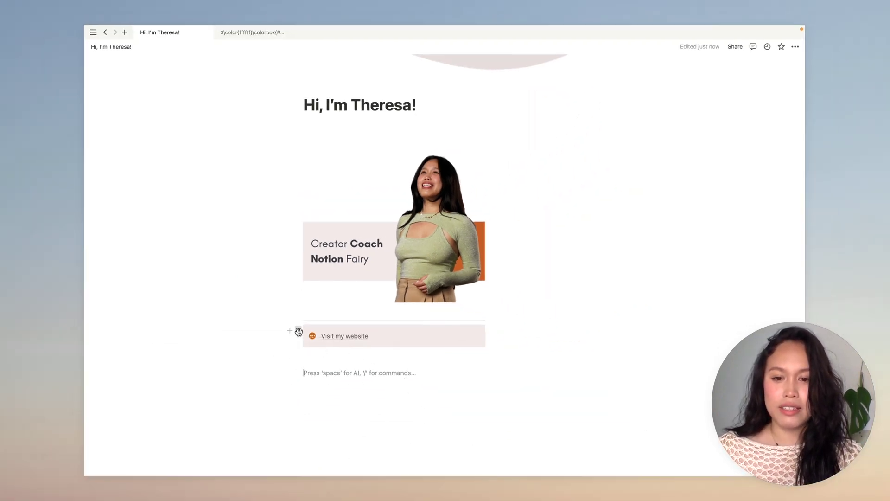
click(299, 332)
Duplicate the 'Visit my website' callout twice.
click(242, 292)
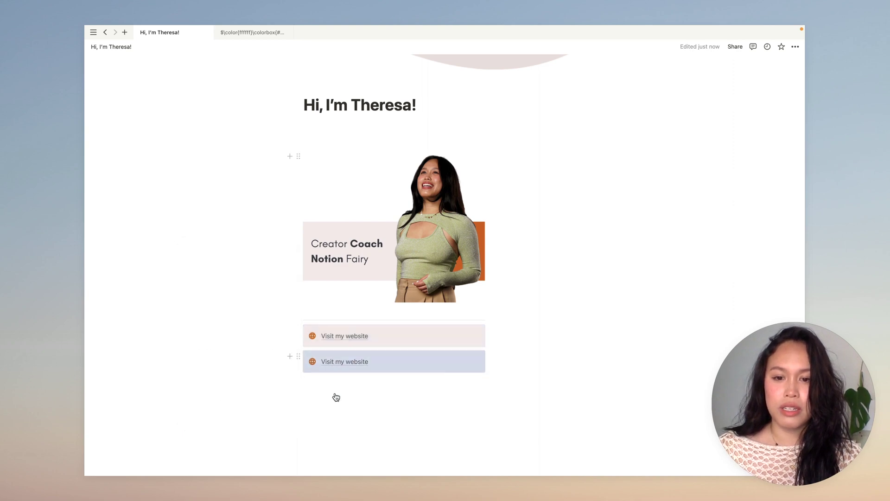
click(298, 355)
mouse_move(215, 328)
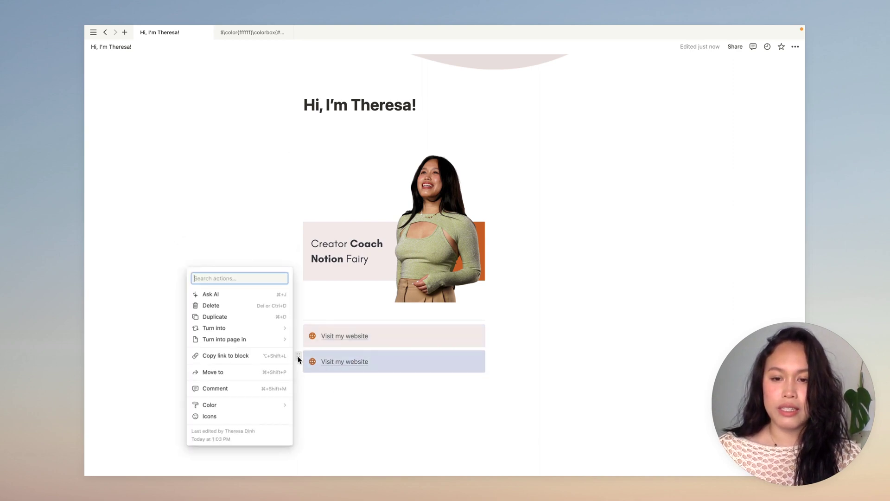
click(228, 317)
click(403, 440)
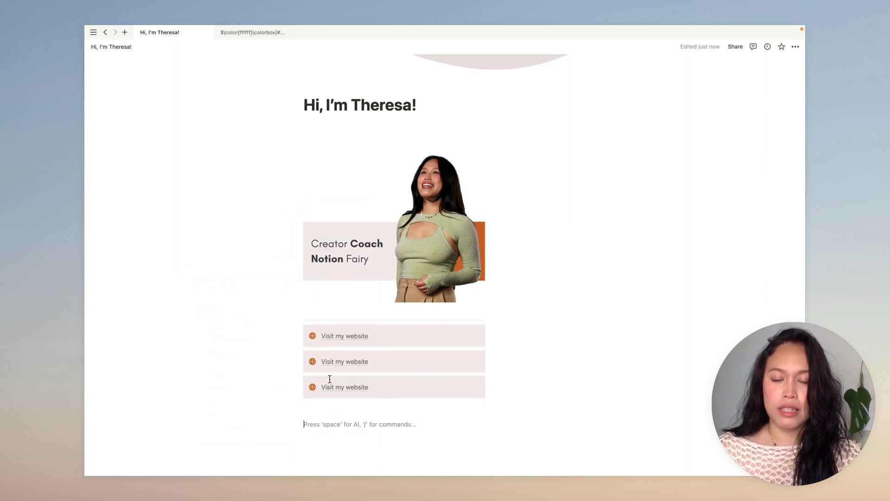
Give the second callout an orange play icon and the text 'Subscribe to my Youtube Channel'.
click(313, 362)
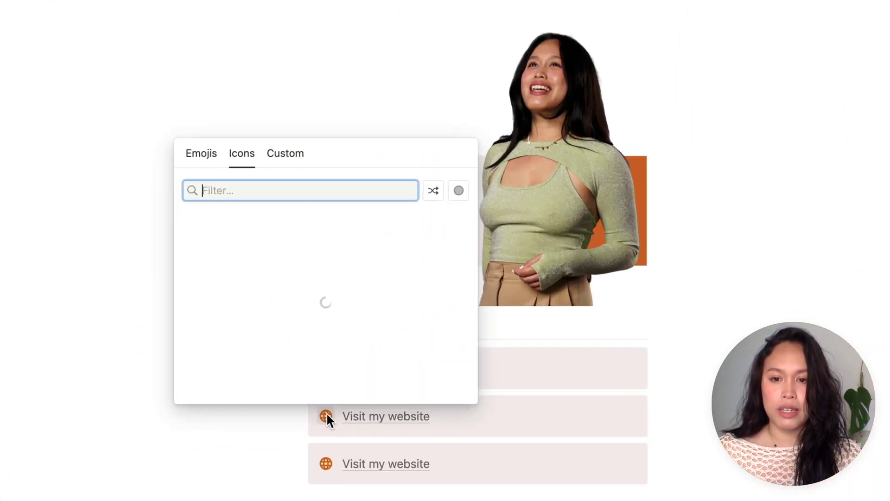
click(290, 240)
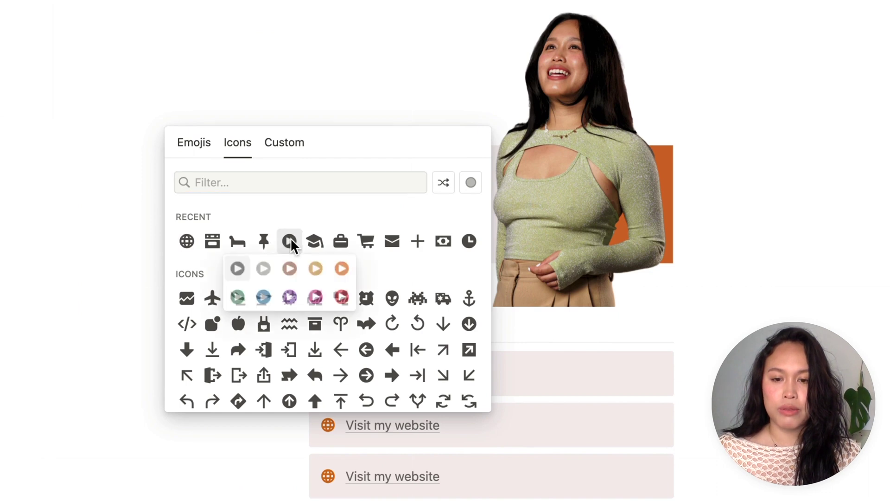
click(342, 268)
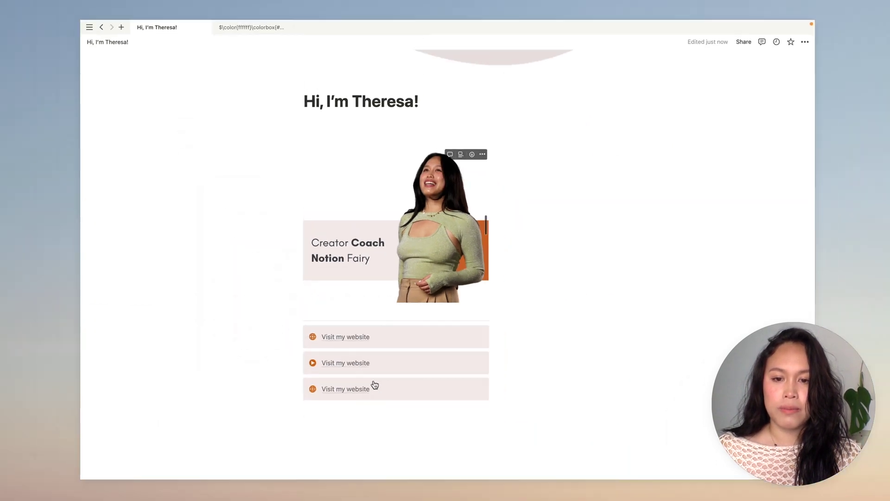
drag(370, 359, 323, 362)
text(Subscribe to)
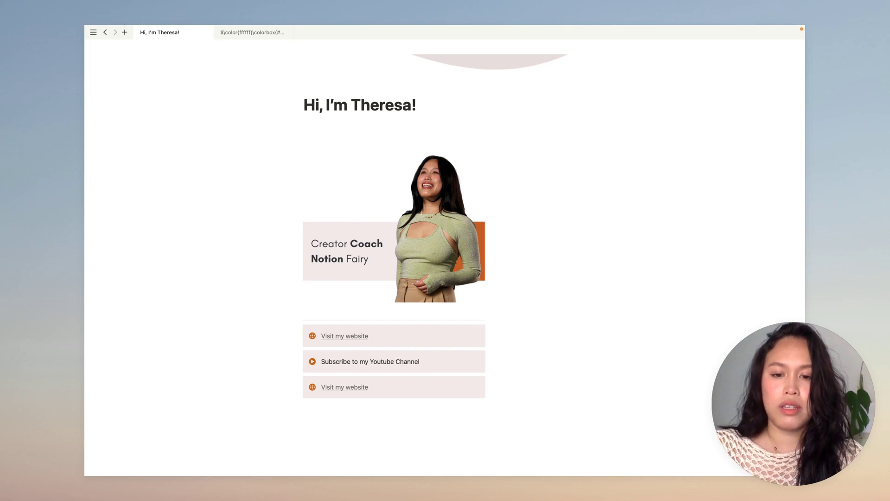
click(313, 387)
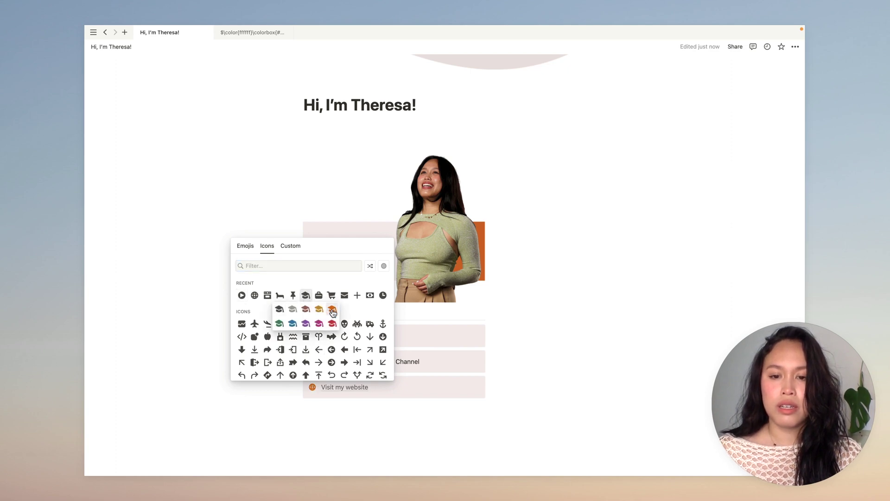
Give the third callout an orange graduation-cap icon and the text 'Start your Notion Creator Course'.
click(387, 390)
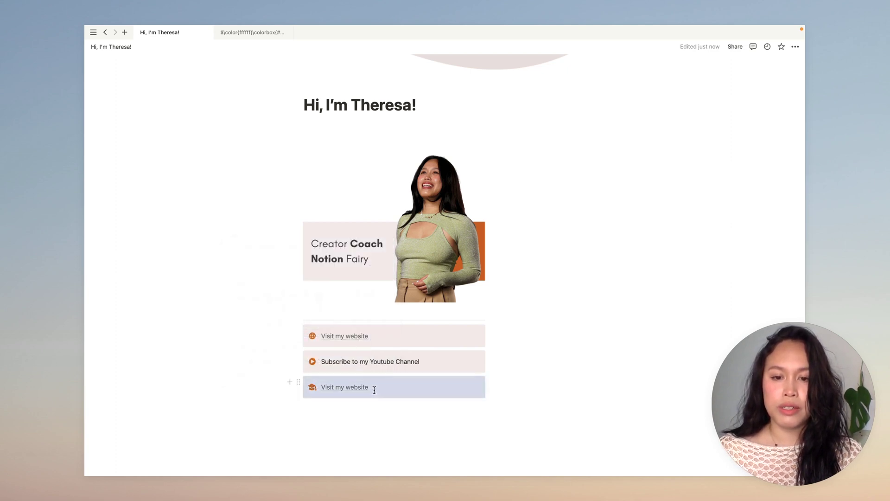
click(373, 389)
drag(379, 389, 323, 389)
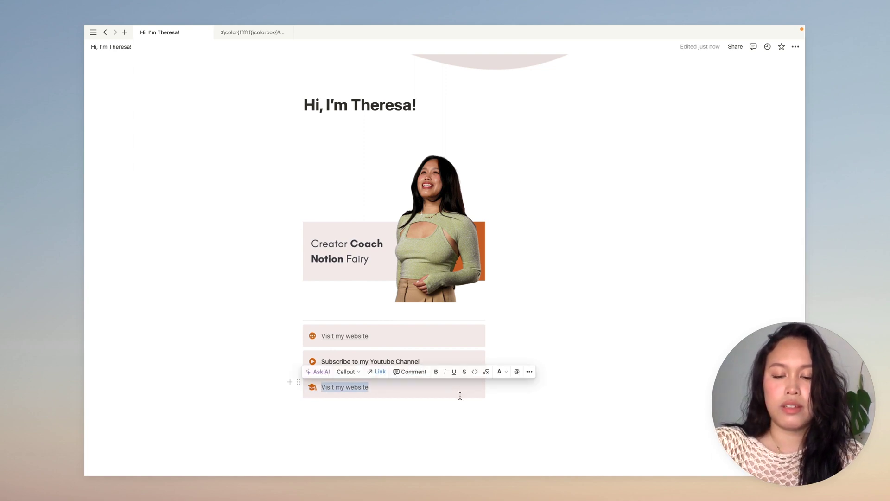
text(Start your Notion Creator Course)
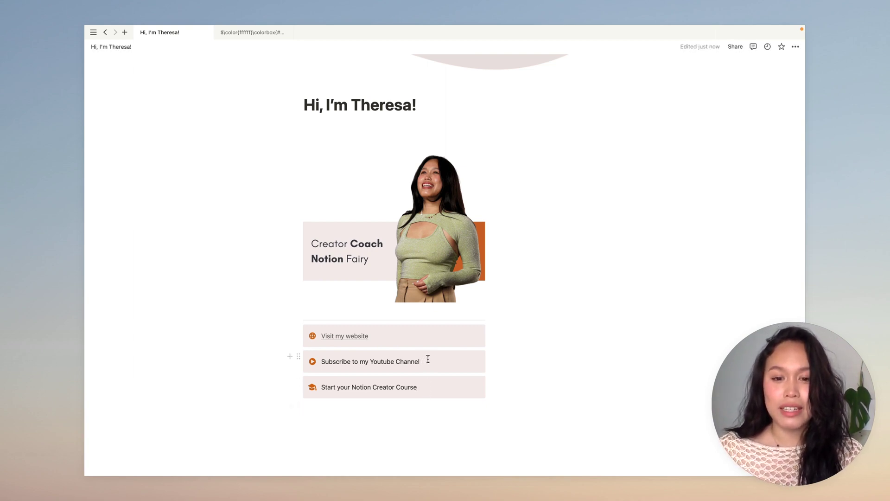
drag(428, 359, 325, 359)
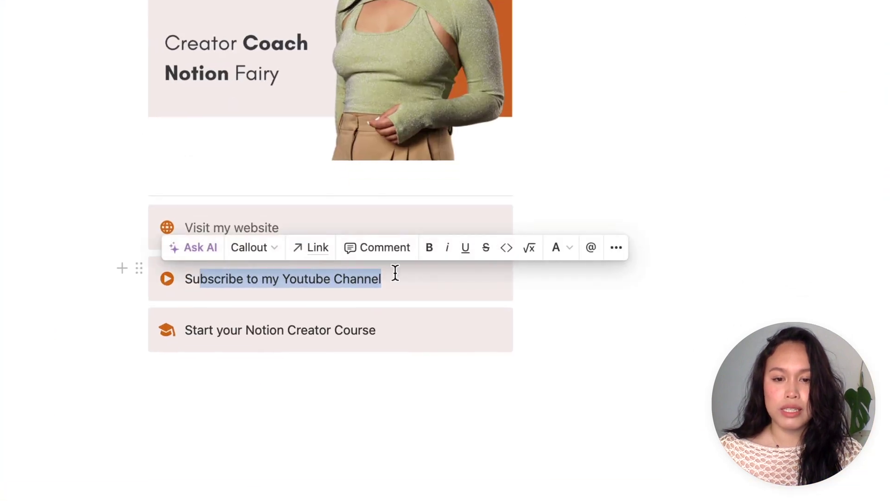
click(394, 277)
mouse_move(410, 281)
mouse_down()
mouse_move(195, 278)
mouse_move(169, 288)
mouse_up()
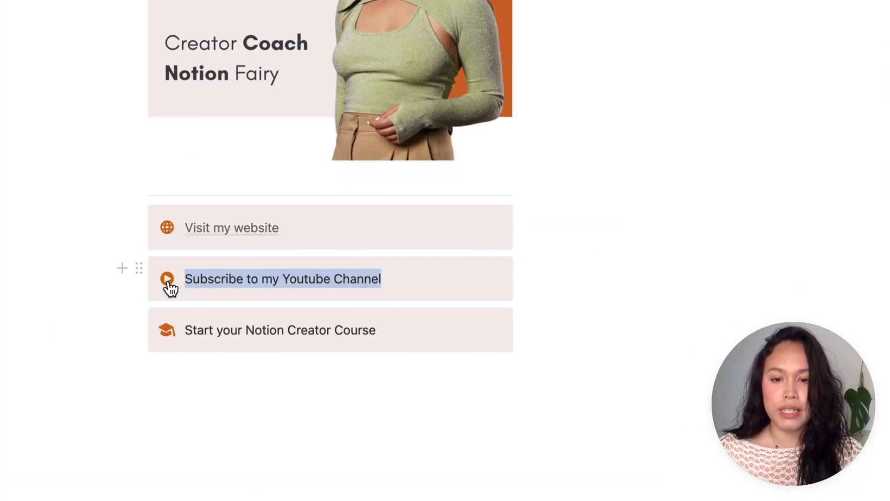
click(298, 246)
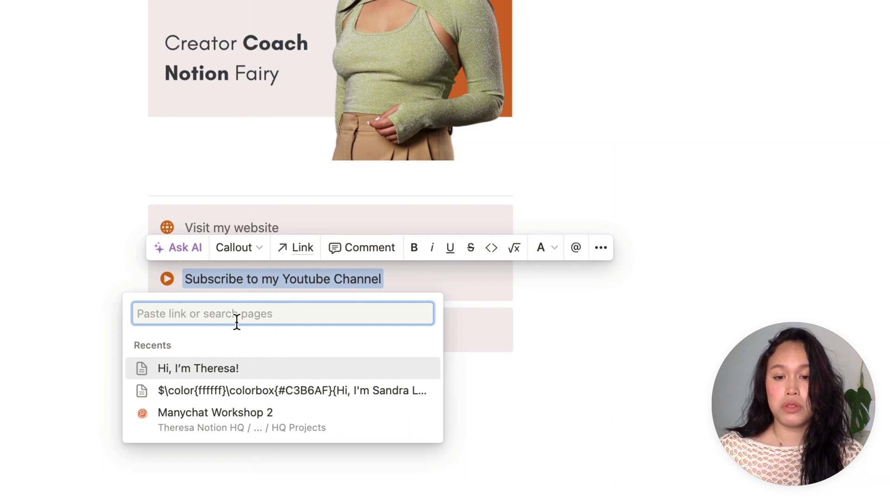
text(http://theresanotion.com)
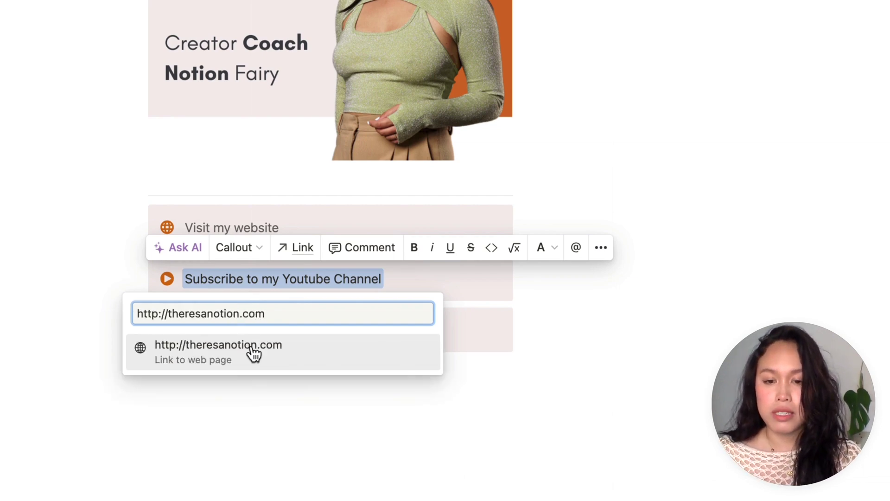
click(254, 353)
click(477, 409)
Link 'Start your Notion Creator Course' to the same theresanotion.com address.
drag(401, 332, 186, 333)
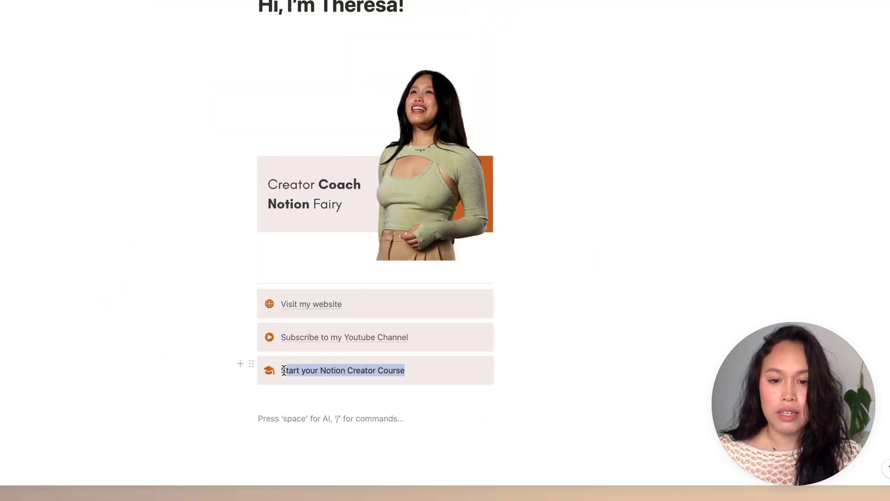
click(374, 373)
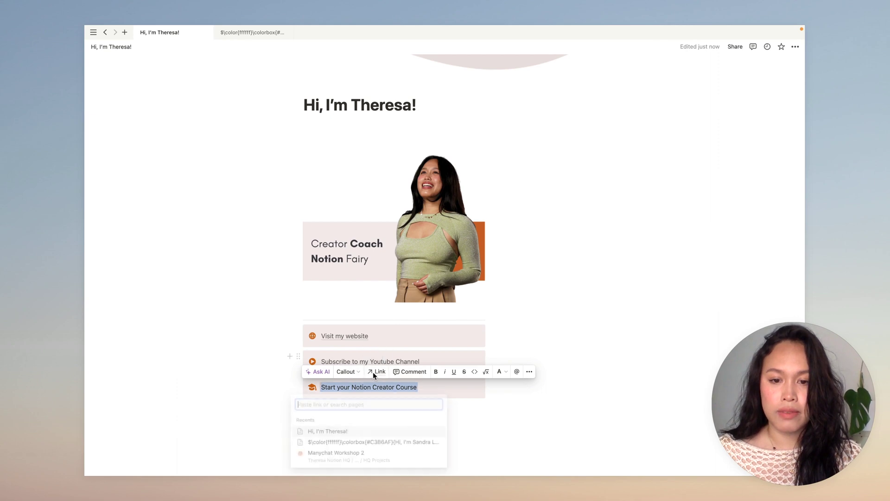
text(http://theresanotion.com)
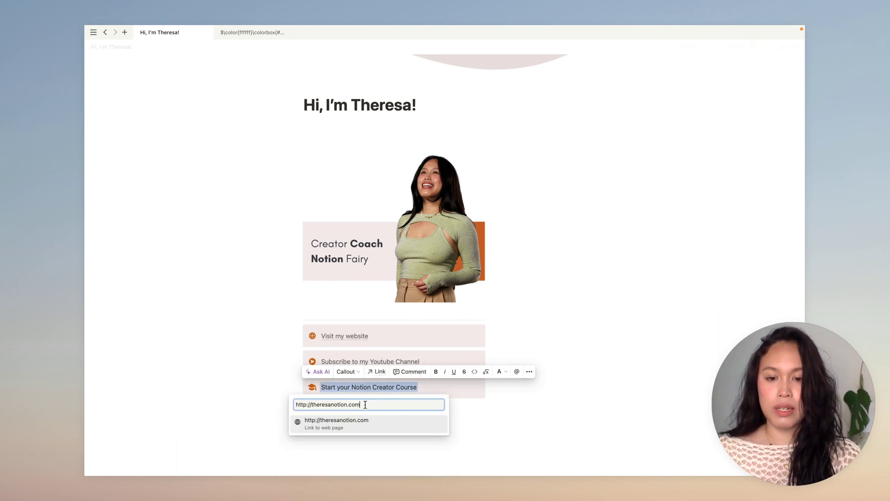
click(362, 422)
click(471, 445)
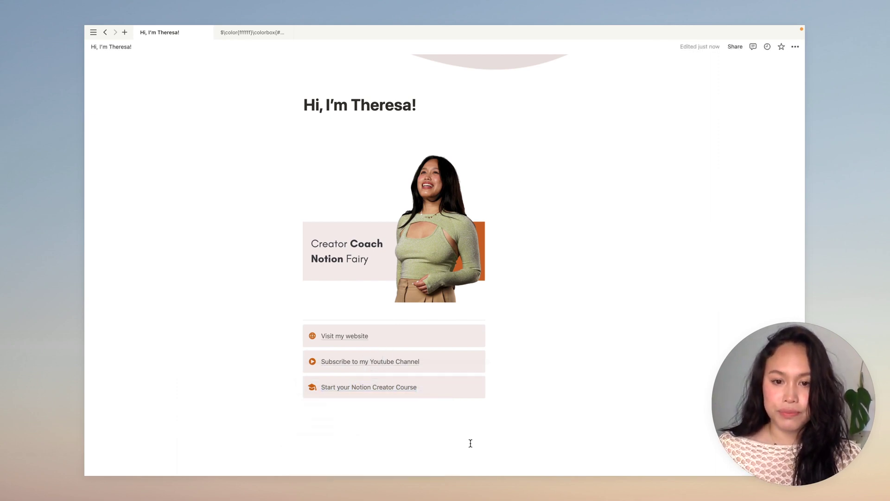
Insert a /divider under the three link callouts, with a fresh empty line beneath it.
scroll(530, 256, up, 3)
scroll(308, 151, up, 2)
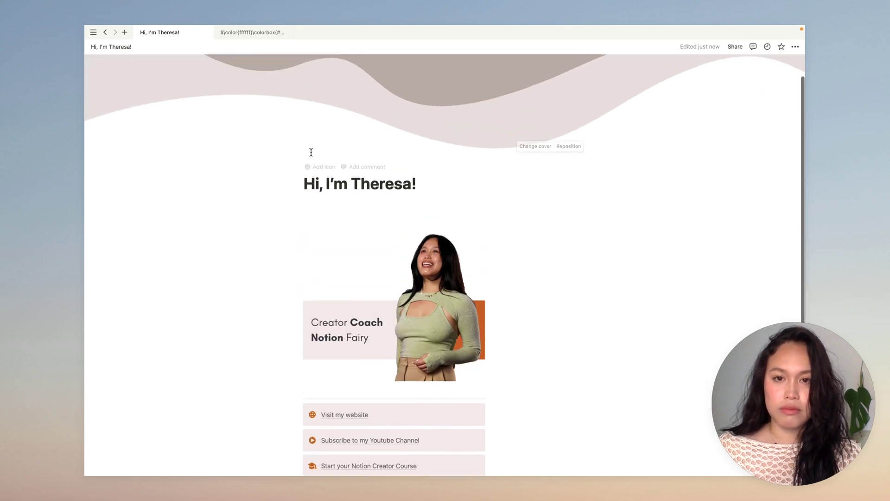
scroll(582, 328, down, 3)
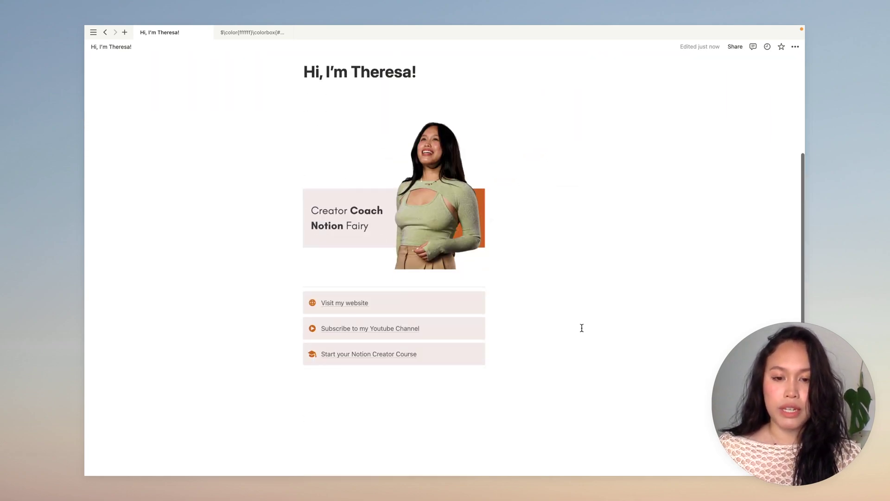
mouse_move(316, 374)
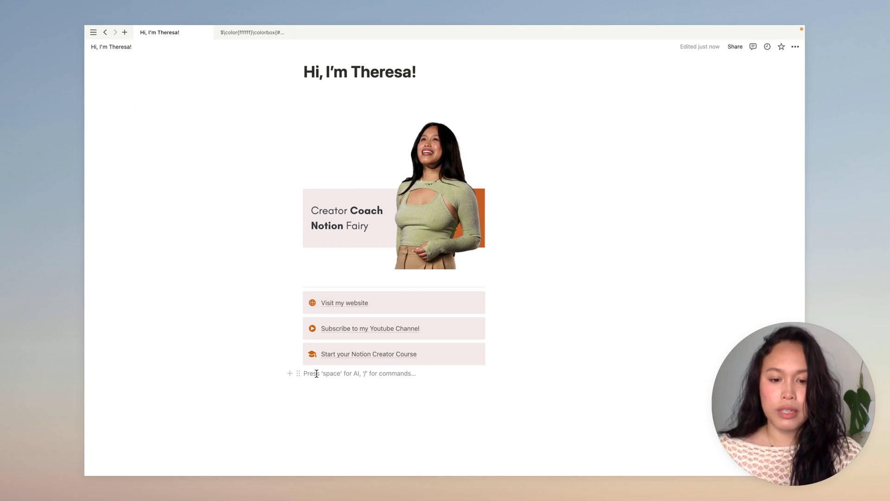
text(/)
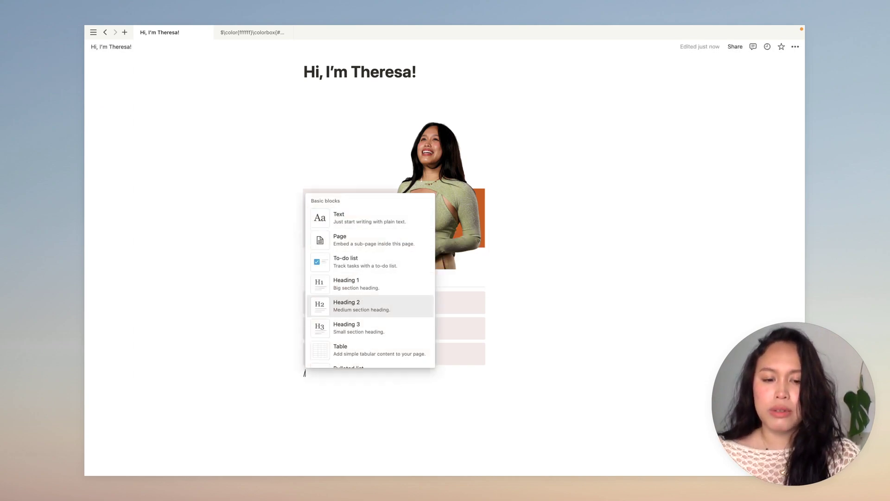
text(div)
click(380, 353)
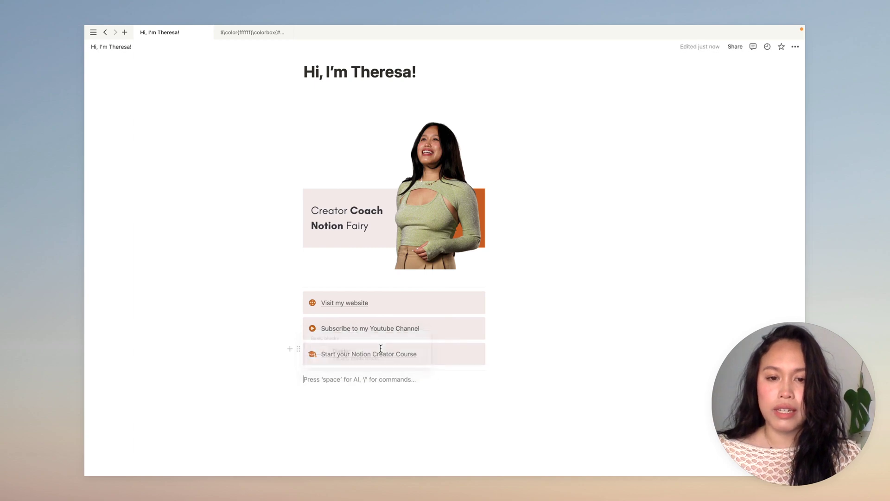
scroll(549, 319, up, 1)
scroll(396, 139, down, 3)
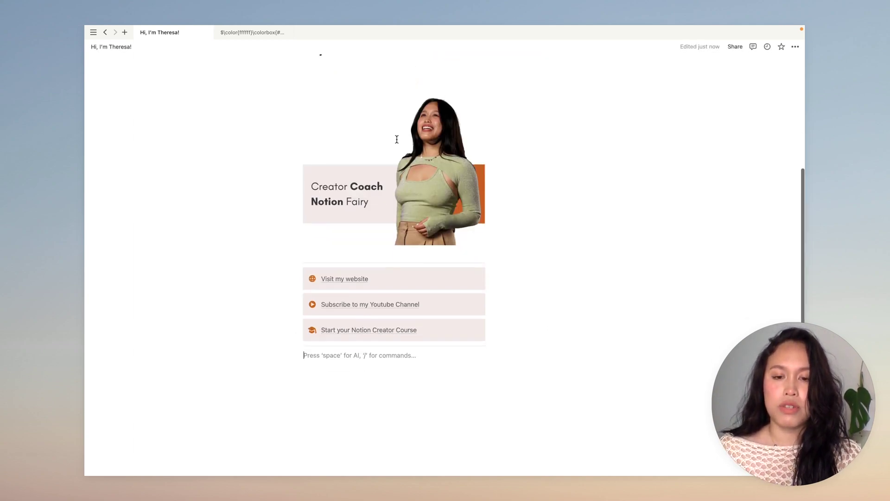
key(Return)
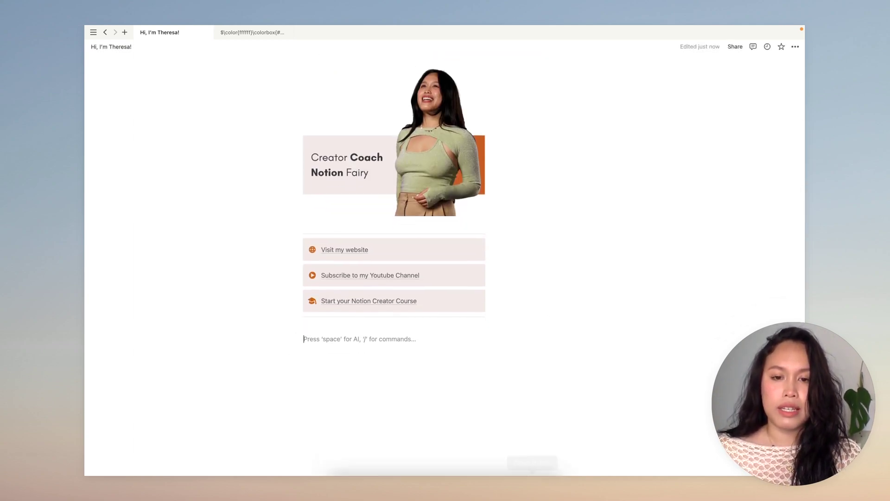
click(534, 470)
Drag the Mood Journal Template image from Downloads onto the empty line below the buttons.
scroll(542, 268, down, 2)
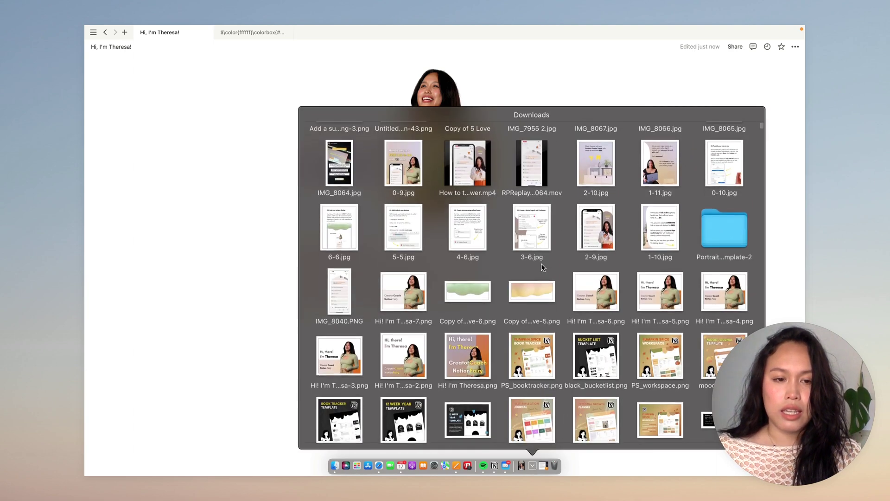
scroll(542, 268, up, 2)
click(800, 237)
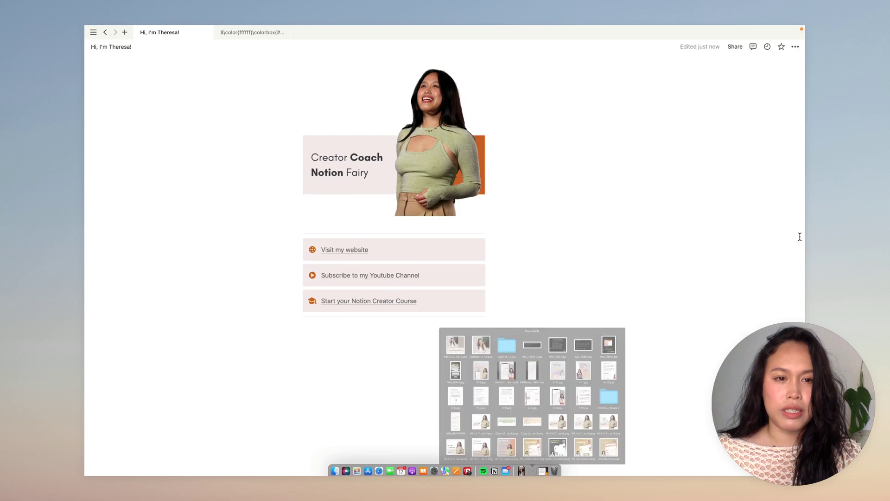
scroll(801, 236, up, 1)
click(312, 358)
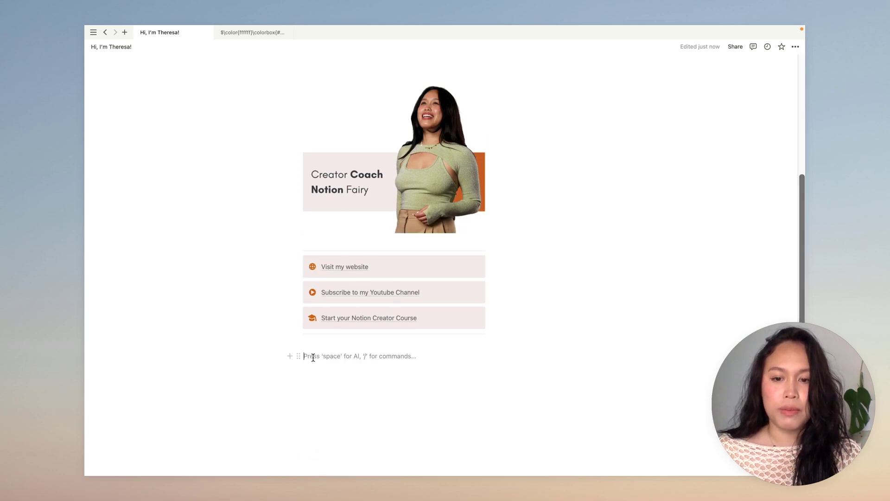
drag(532, 465, 388, 364)
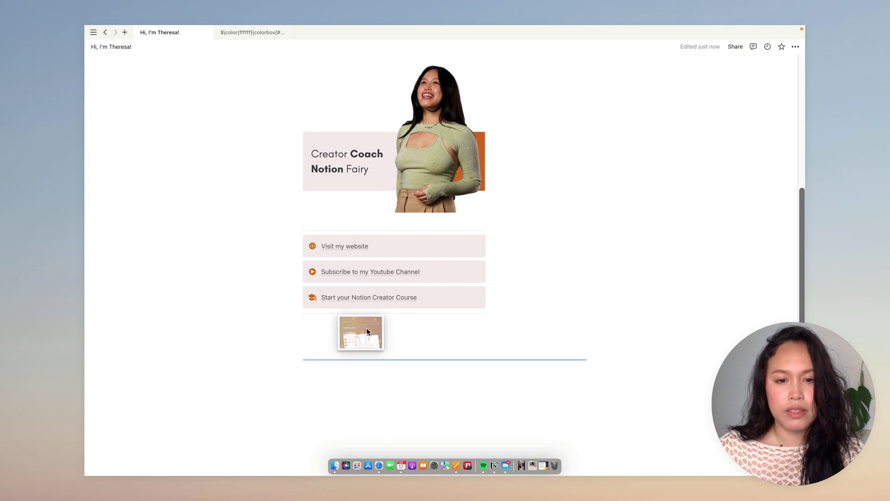
mouse_move(371, 378)
mouse_down()
mouse_move(370, 319)
mouse_move(369, 331)
mouse_up()
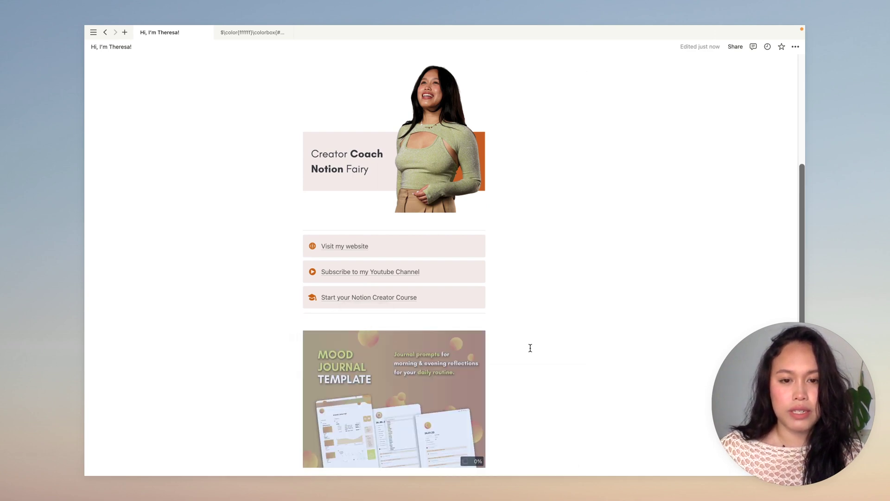
click(552, 349)
Scroll through the page to check the newly inserted Mood Journal image.
scroll(552, 349, up, 5)
scroll(553, 348, down, 6)
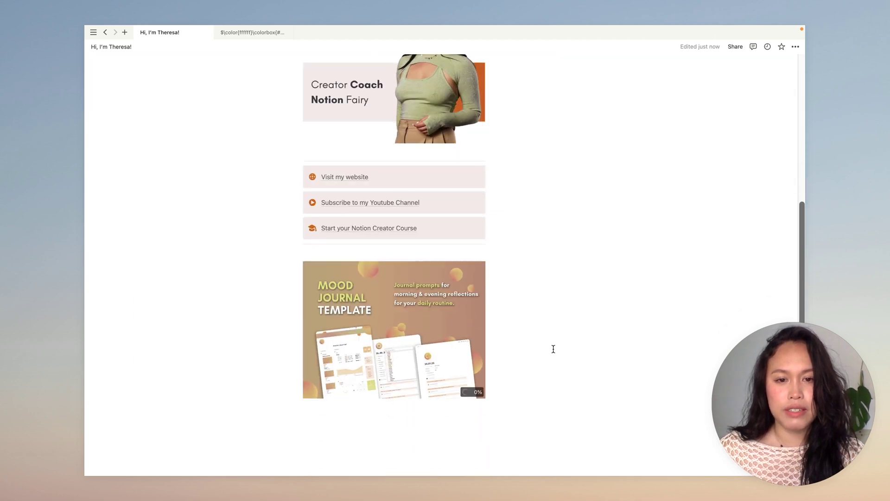
scroll(554, 348, down, 2)
scroll(553, 350, up, 5)
scroll(529, 231, up, 2)
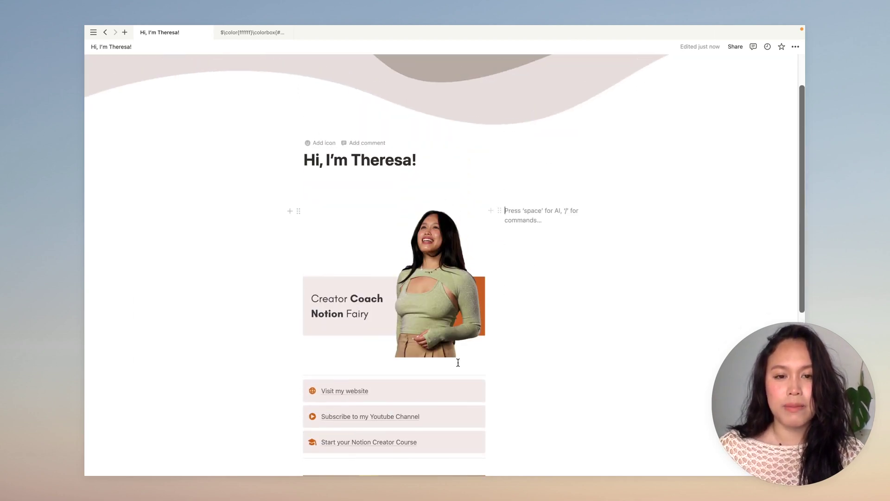
scroll(487, 366, down, 3)
scroll(529, 376, up, 5)
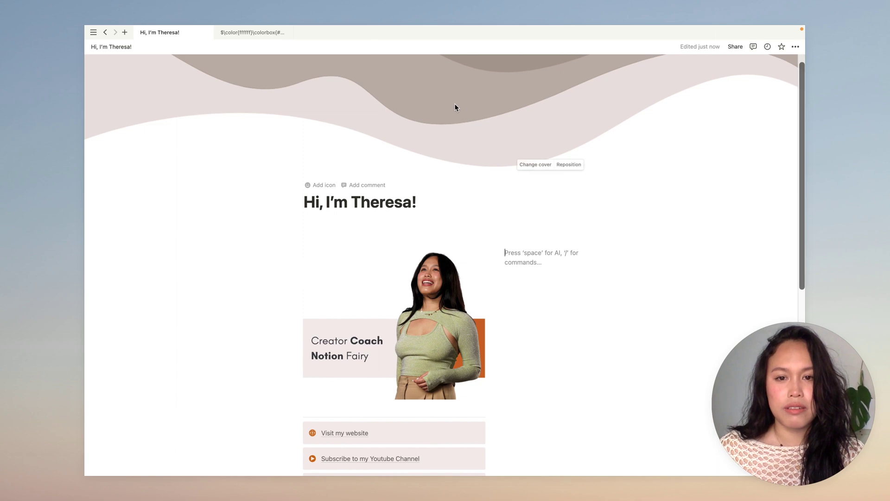
scroll(551, 247, down, 5)
scroll(551, 246, down, 1)
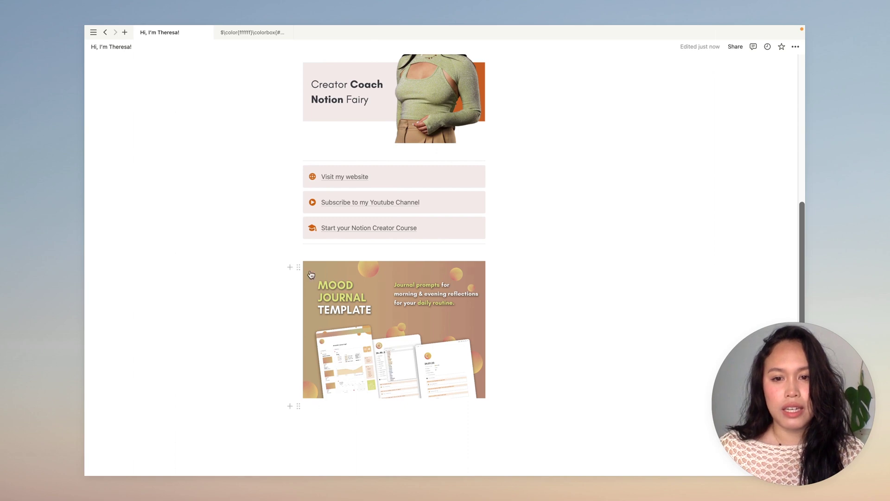
click(299, 228)
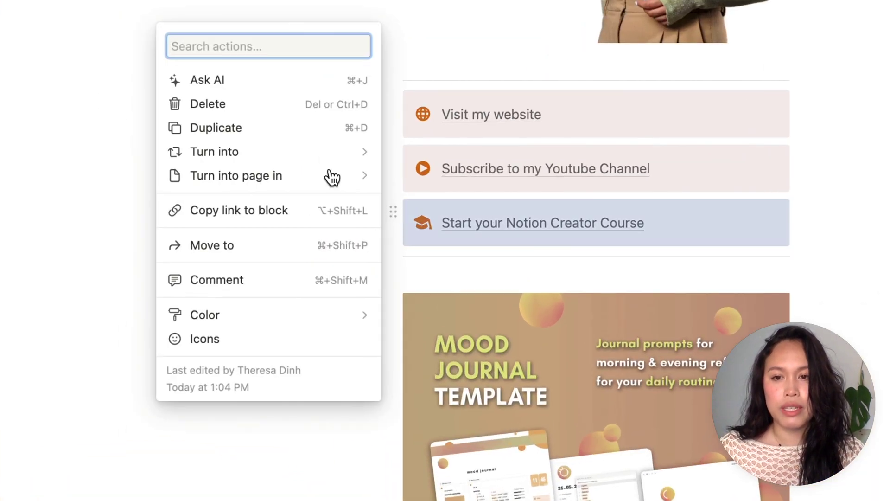
Duplicate the Notion Creator Course callout and move the copy below the Mood Journal image.
click(258, 129)
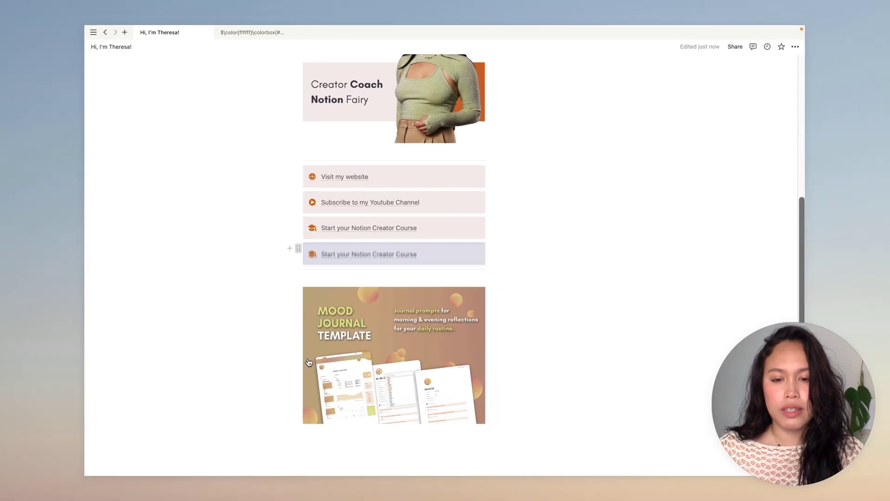
drag(309, 362, 310, 420)
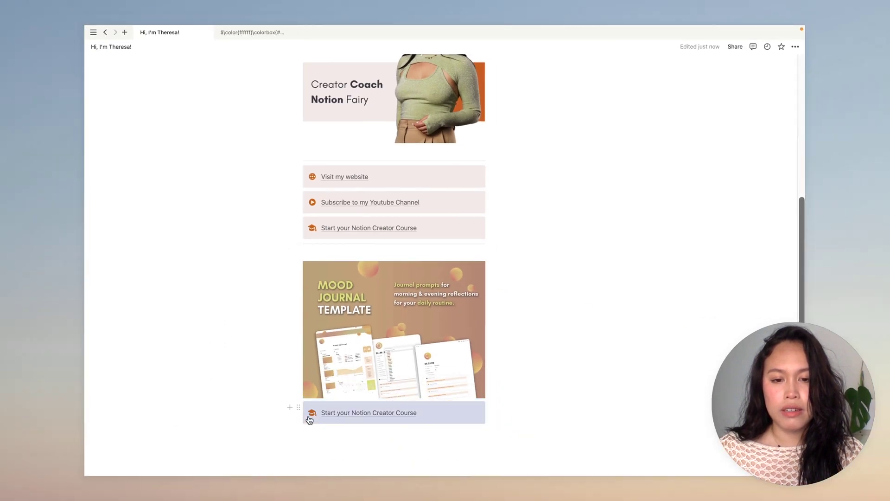
click(333, 449)
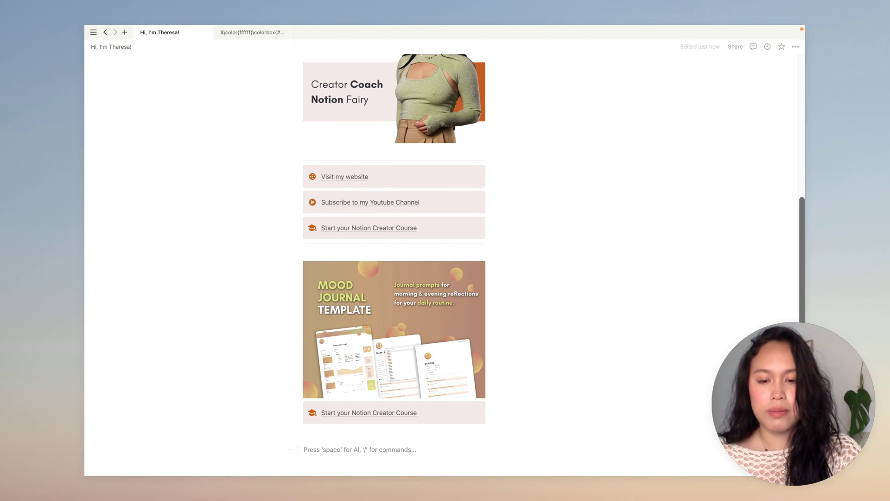
Add divider lines above and below the copied course callout.
text(/di)
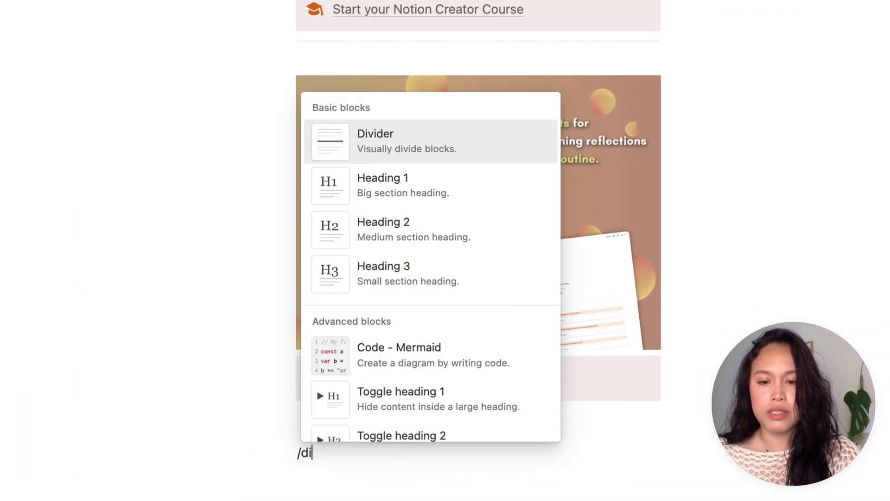
text(v)
key(Return)
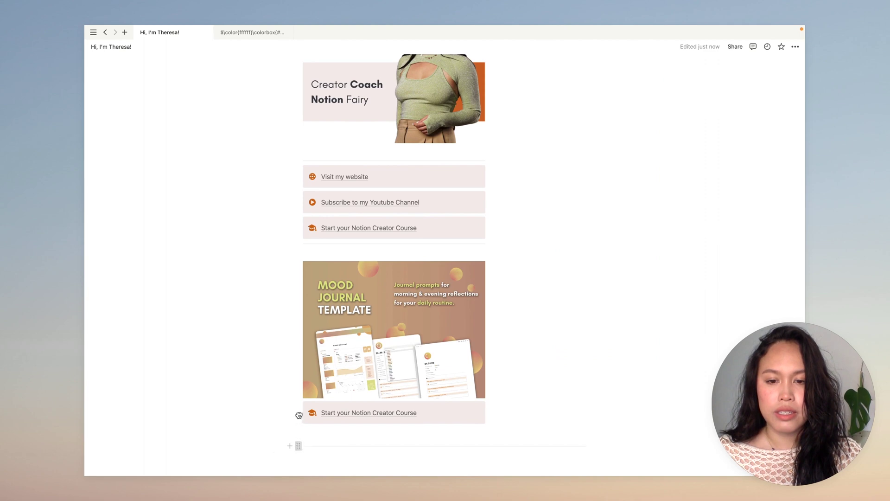
drag(294, 444, 301, 402)
click(327, 449)
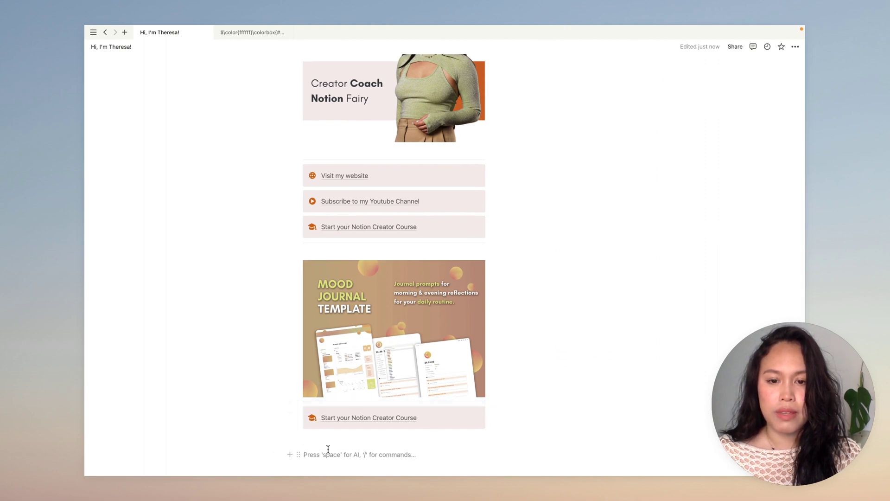
scroll(351, 445, down, 1)
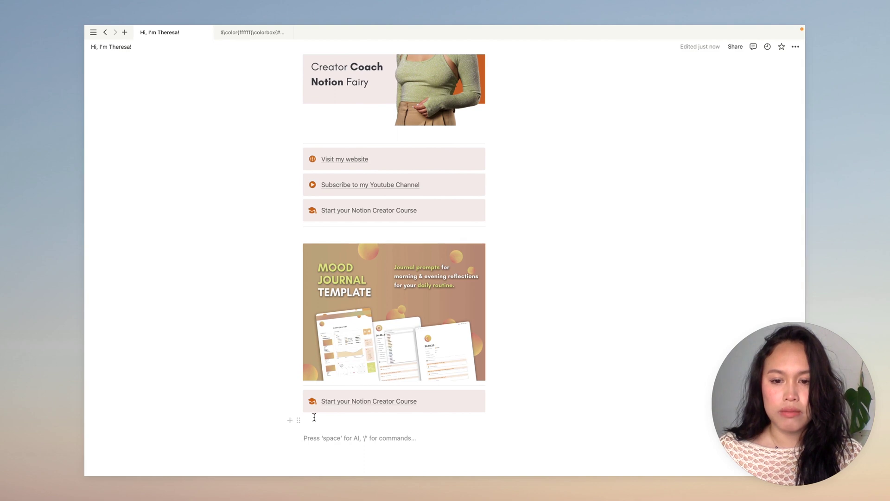
key(BackSpace)
text(/div)
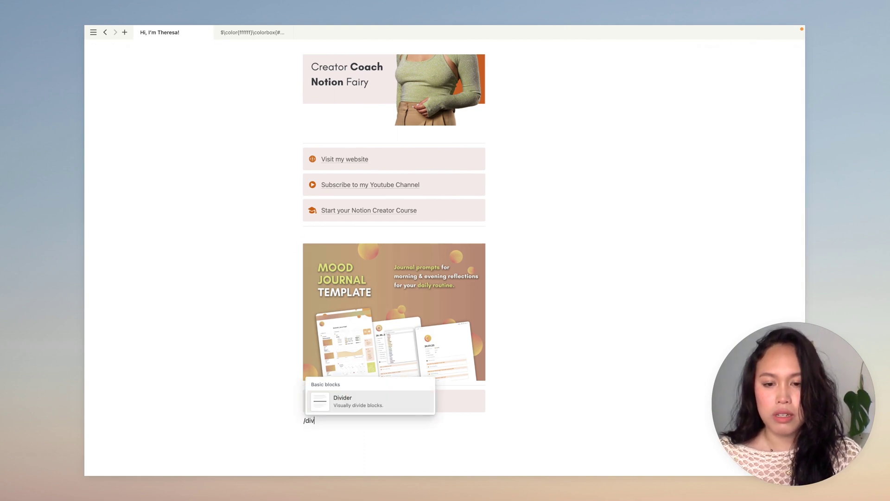
key(Return)
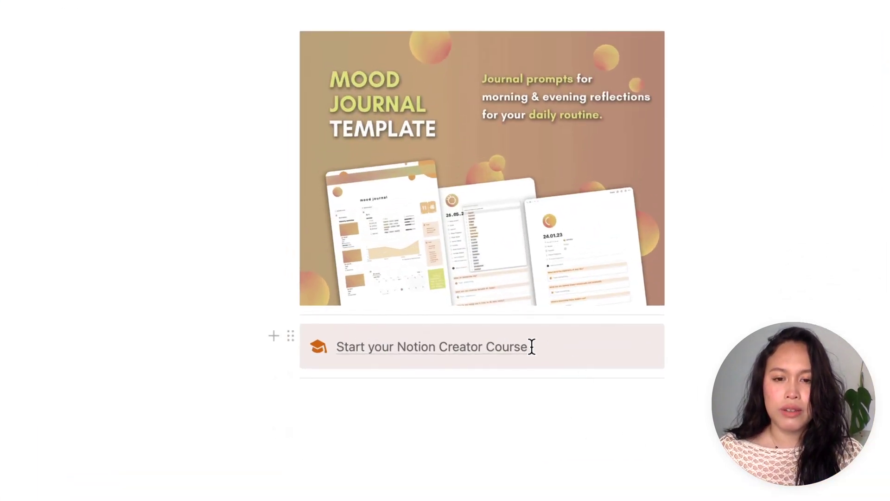
drag(532, 347, 381, 343)
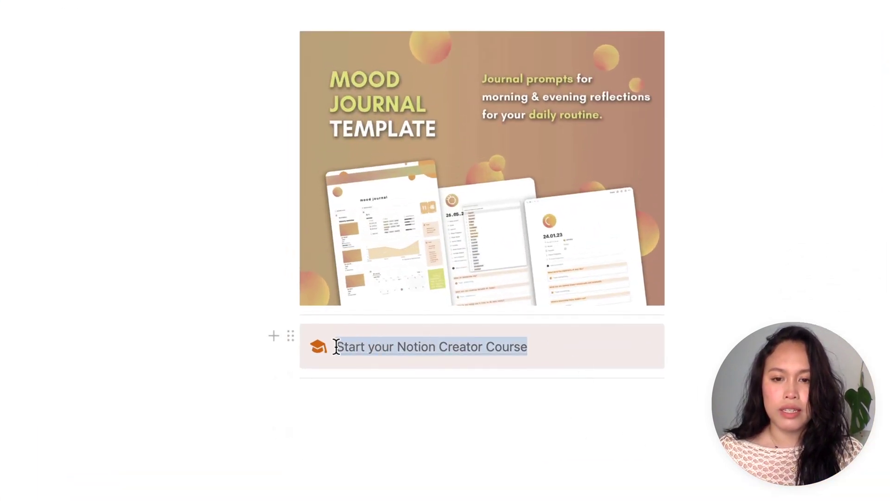
text(Get my Mood Journal)
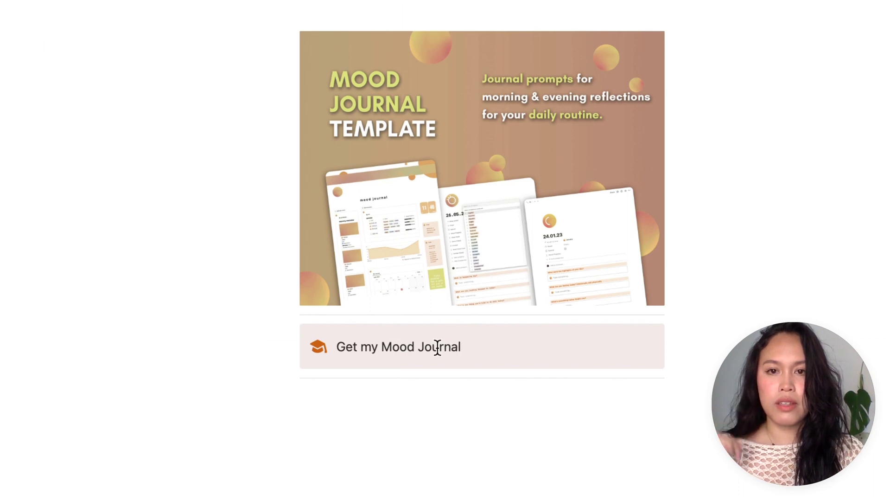
drag(477, 349, 354, 348)
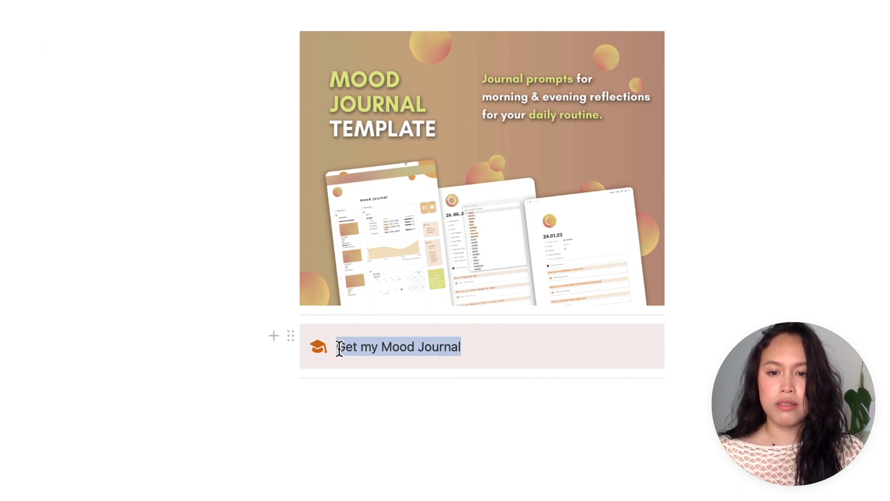
click(447, 321)
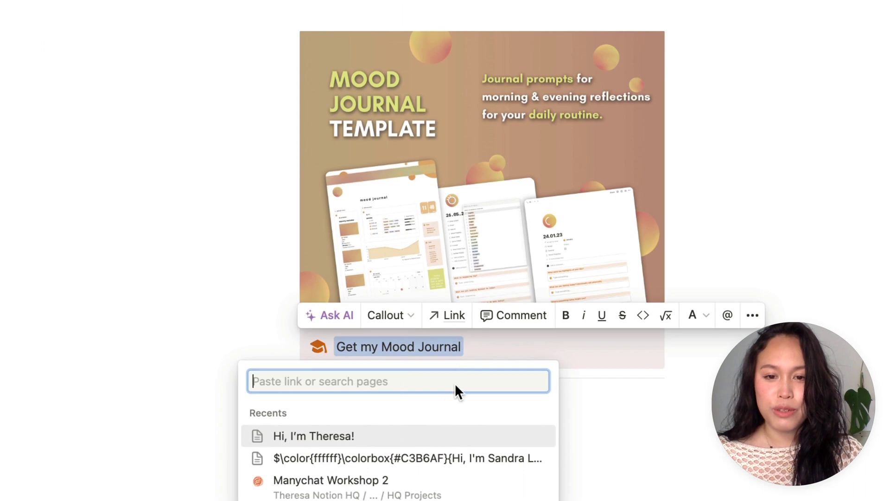
text(http://theresanotion.com)
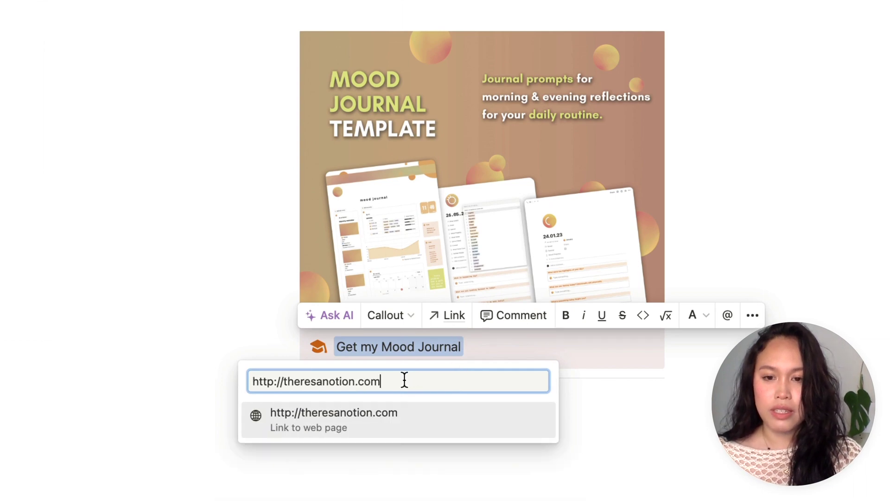
click(404, 421)
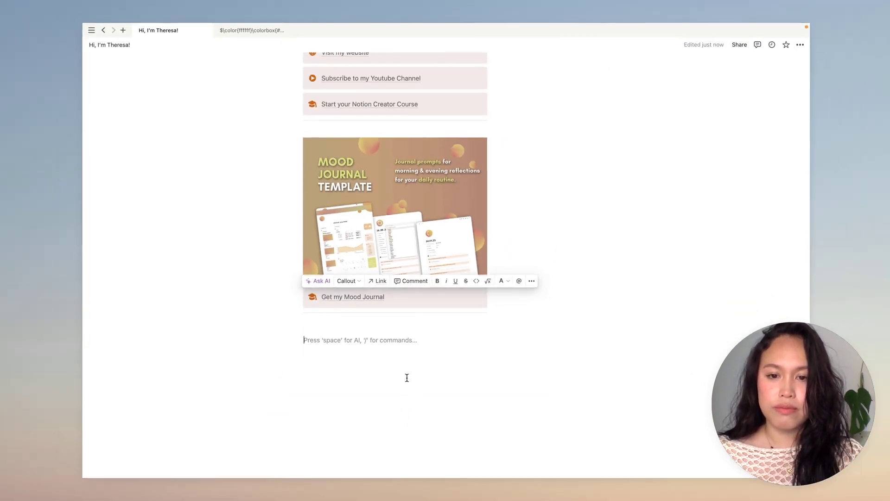
Drag the column divider right to widen the profile, buttons and Mood Journal column.
scroll(490, 392, up, 2)
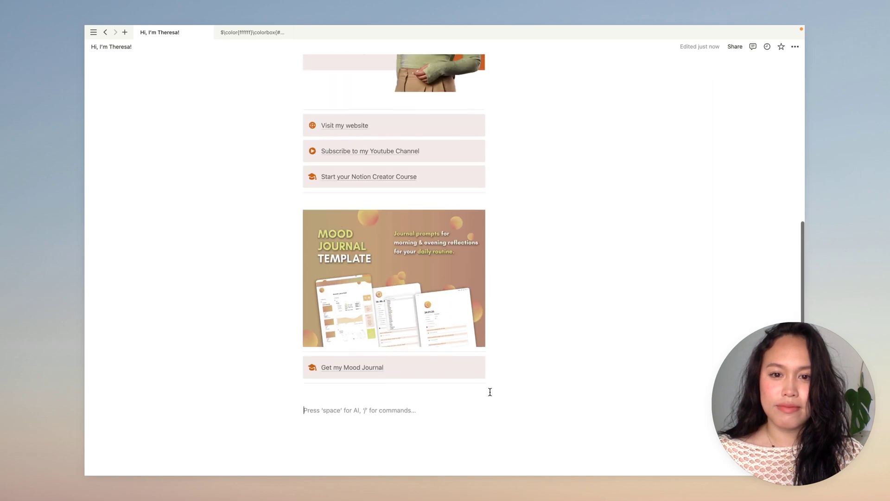
scroll(490, 392, up, 2)
scroll(490, 392, up, 2)
scroll(491, 392, down, 5)
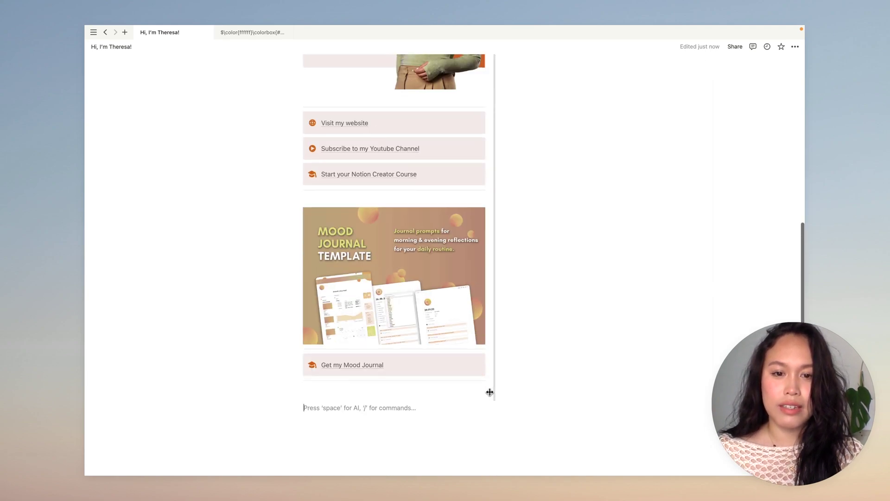
drag(492, 392, 587, 328)
Scroll through the page to review the layout from cover to Mood Journal section.
scroll(587, 328, up, 4)
scroll(587, 328, up, 3)
scroll(587, 328, up, 1)
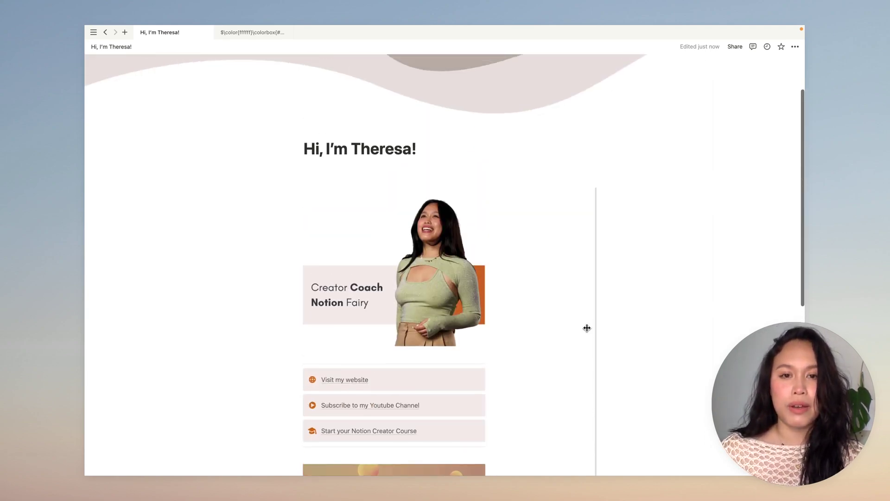
scroll(587, 328, up, 2)
scroll(587, 328, down, 9)
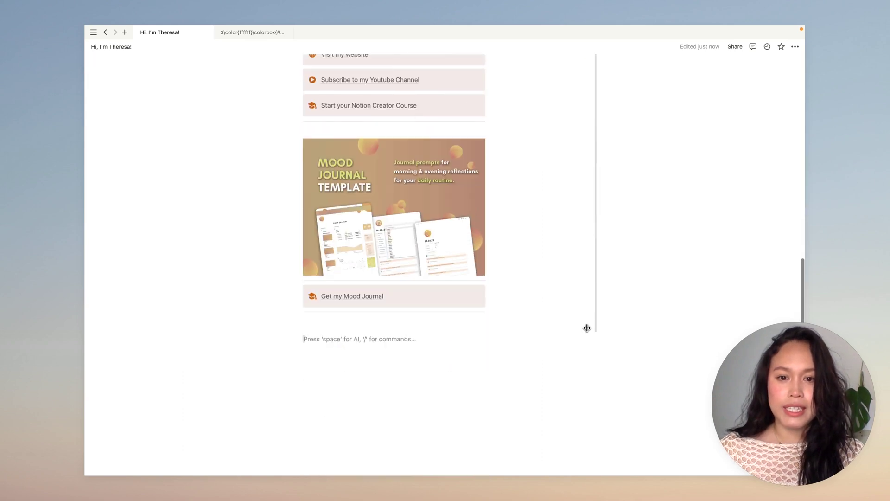
scroll(587, 328, up, 2)
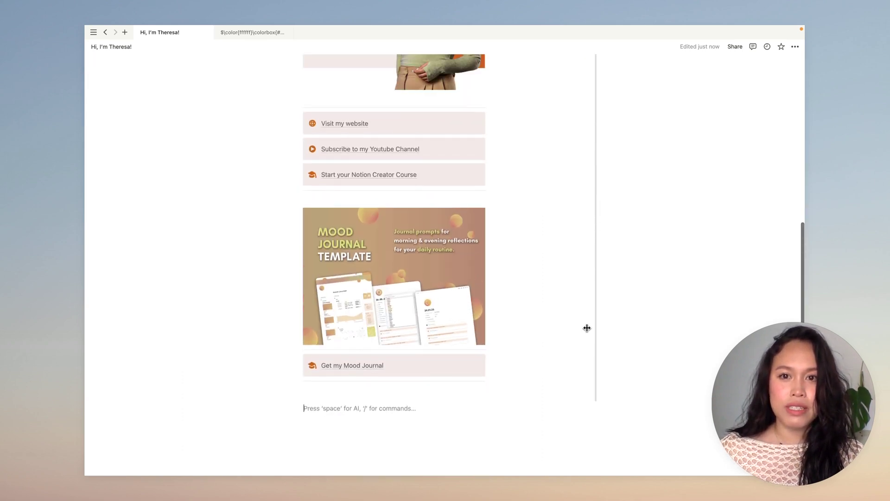
scroll(587, 328, up, 1)
scroll(587, 328, up, 3)
scroll(587, 328, up, 3)
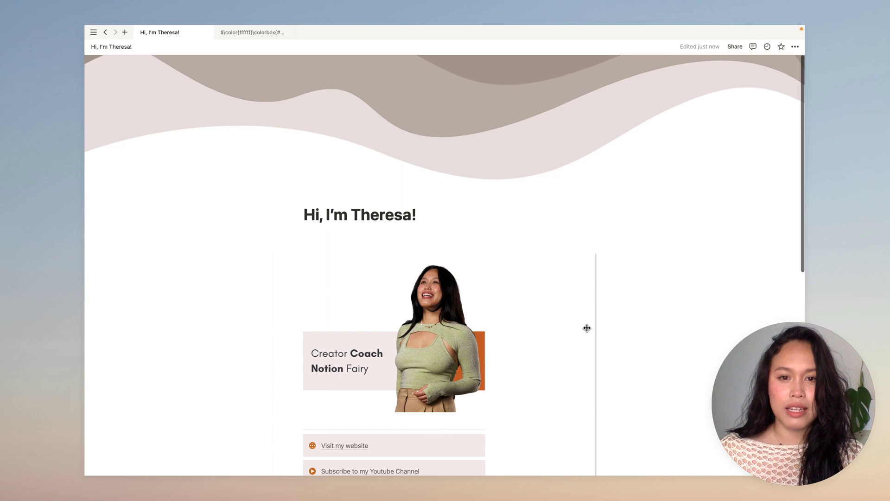
scroll(588, 327, down, 6)
scroll(588, 328, down, 3)
scroll(587, 328, up, 1)
scroll(587, 327, up, 4)
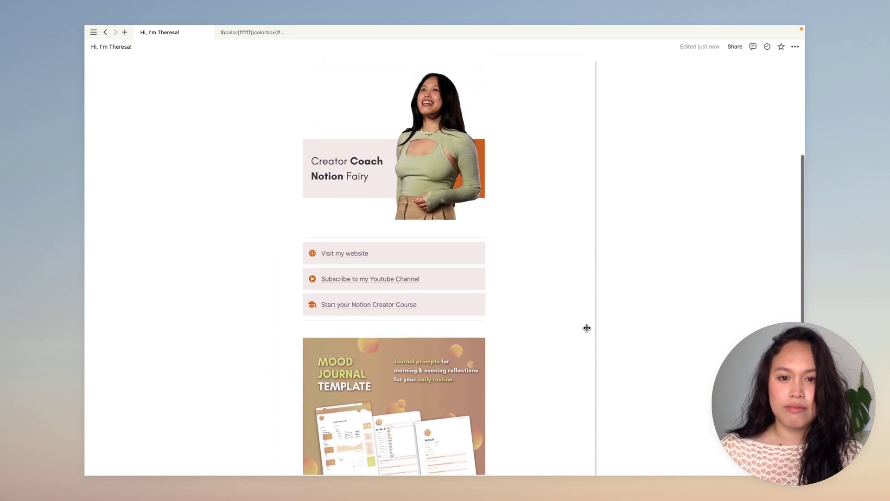
scroll(588, 328, up, 2)
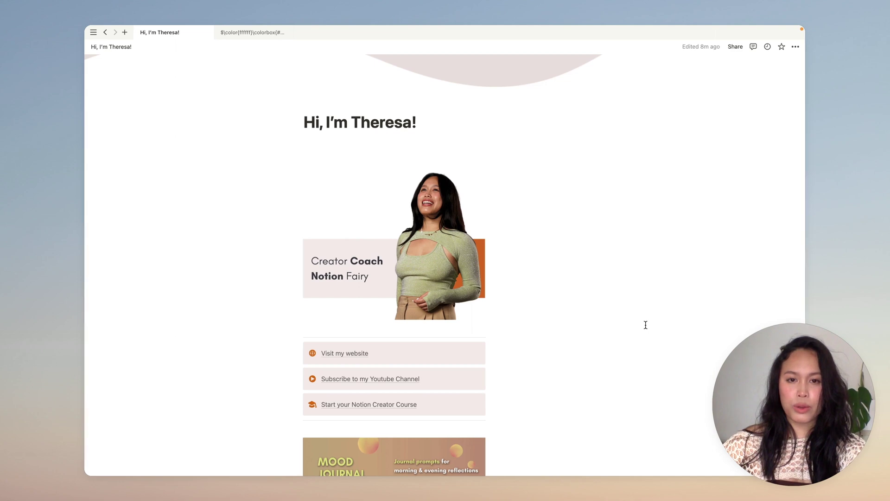
scroll(646, 325, up, 2)
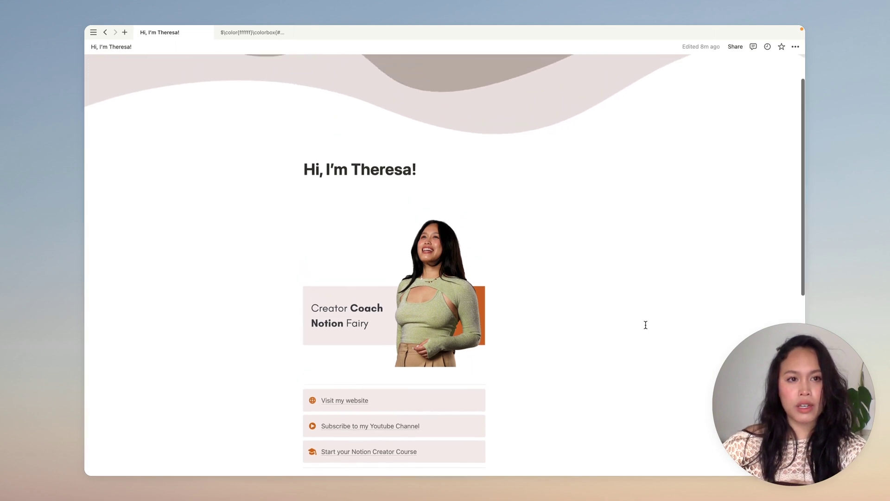
scroll(646, 324, up, 2)
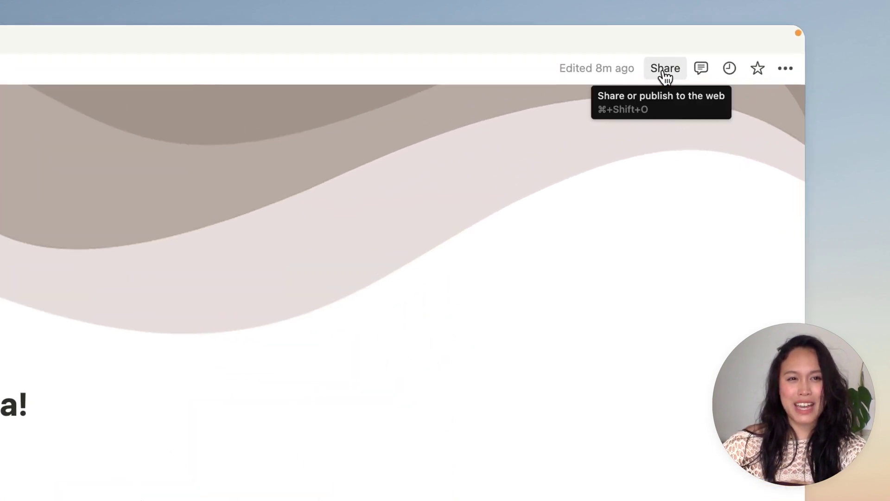
Publish the page to the web from Share's Publish settings and copy its web link.
click(735, 47)
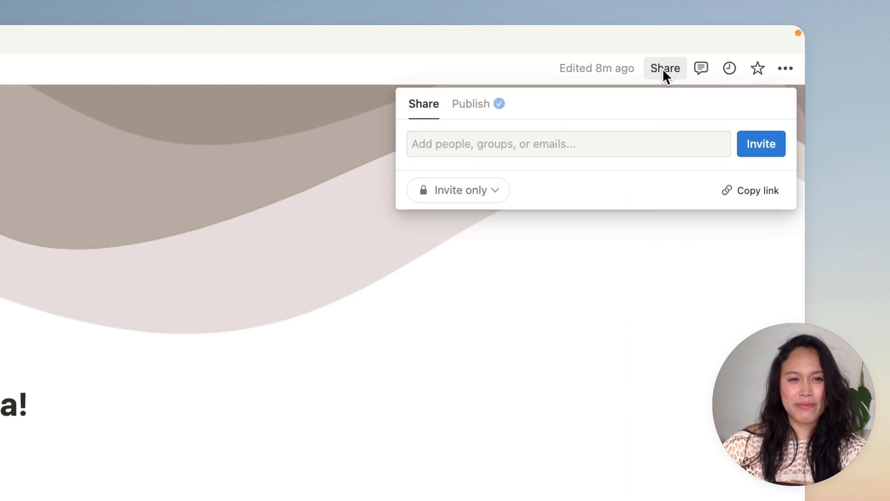
click(474, 111)
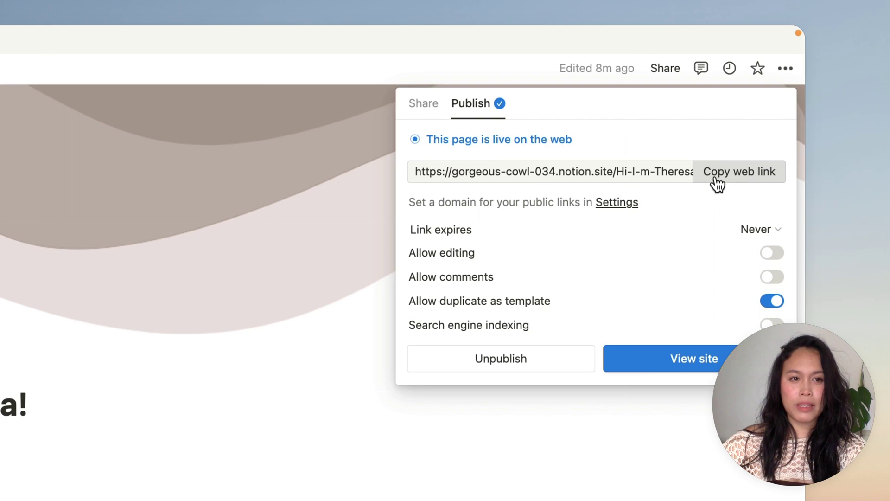
click(764, 176)
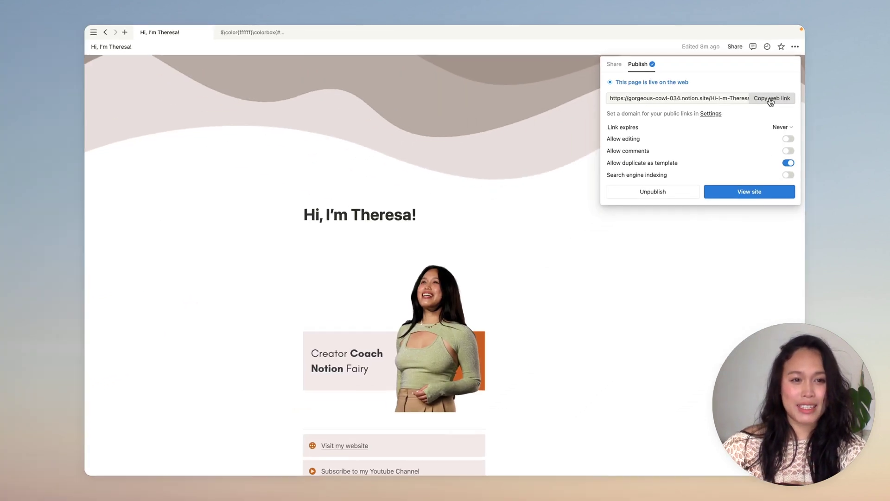
click(770, 102)
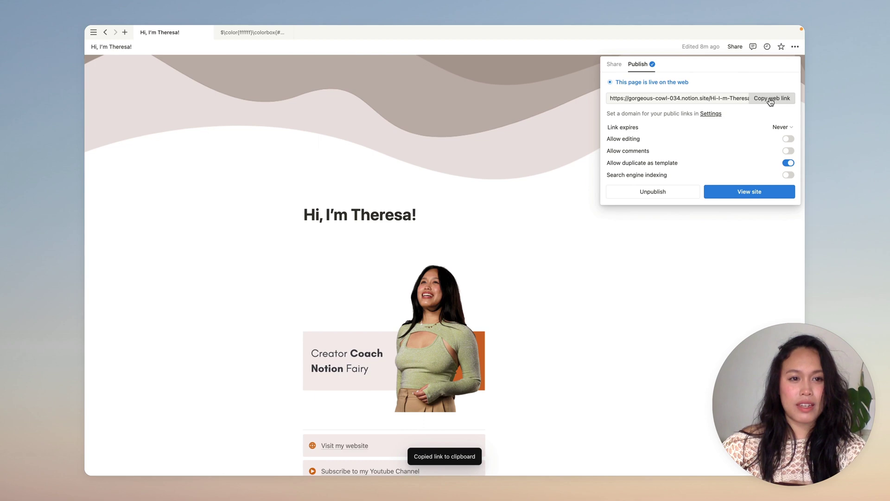
click(725, 255)
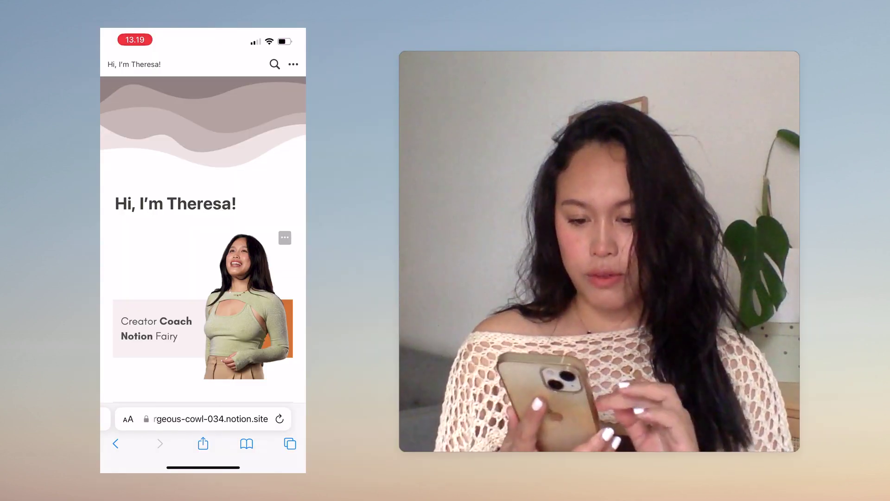
scroll(203, 279, down, 3)
scroll(203, 279, up, 3)
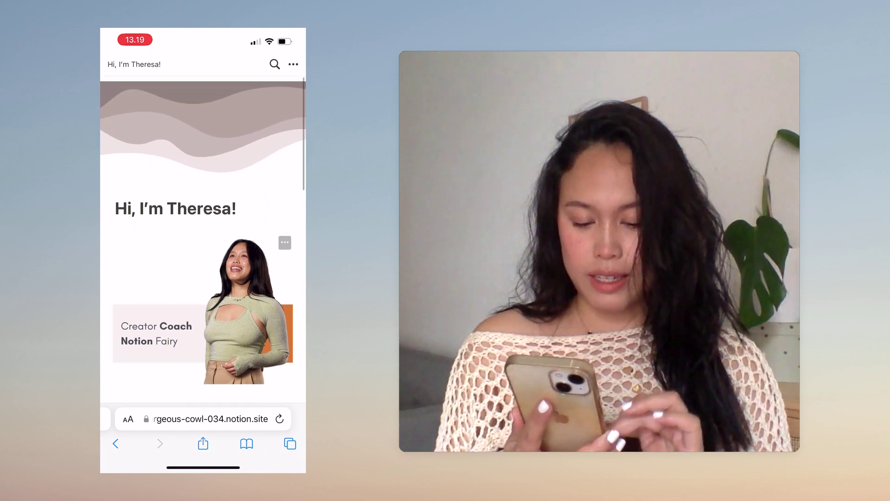
scroll(203, 232, up, 3)
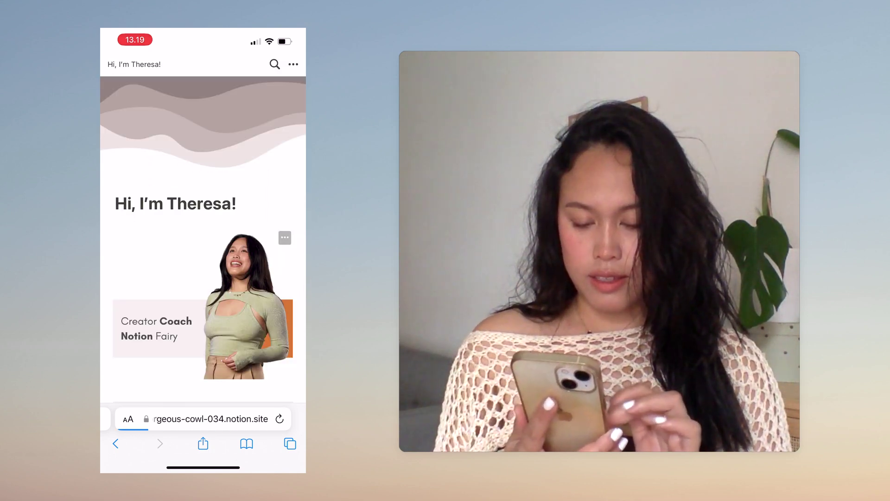
scroll(203, 232, down, 2)
scroll(203, 231, down, 3)
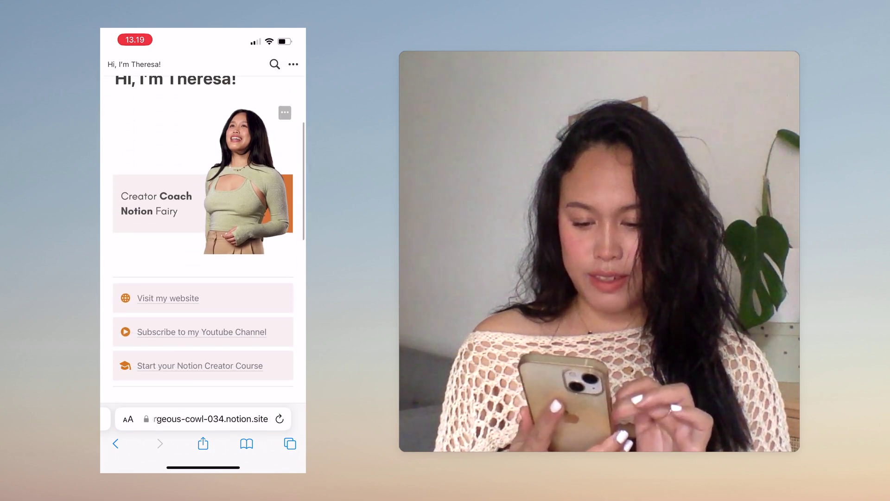
scroll(204, 232, down, 3)
scroll(203, 232, down, 3)
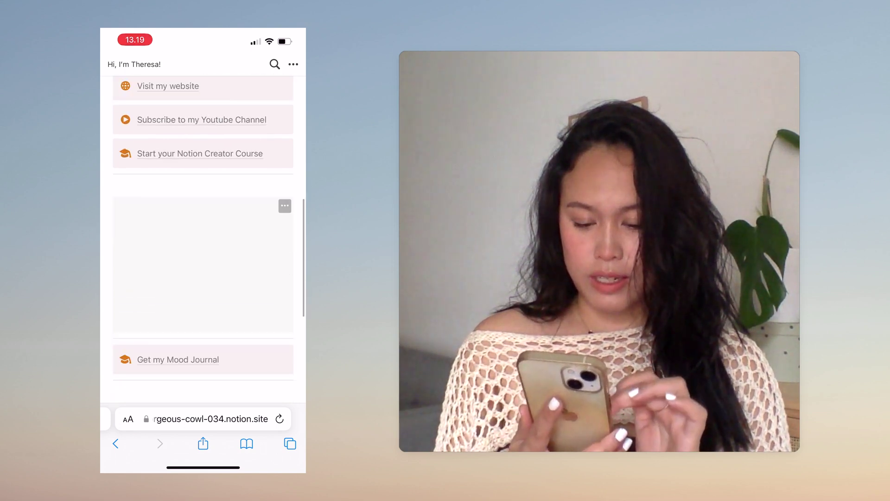
scroll(203, 232, down, 2)
scroll(203, 232, up, 5)
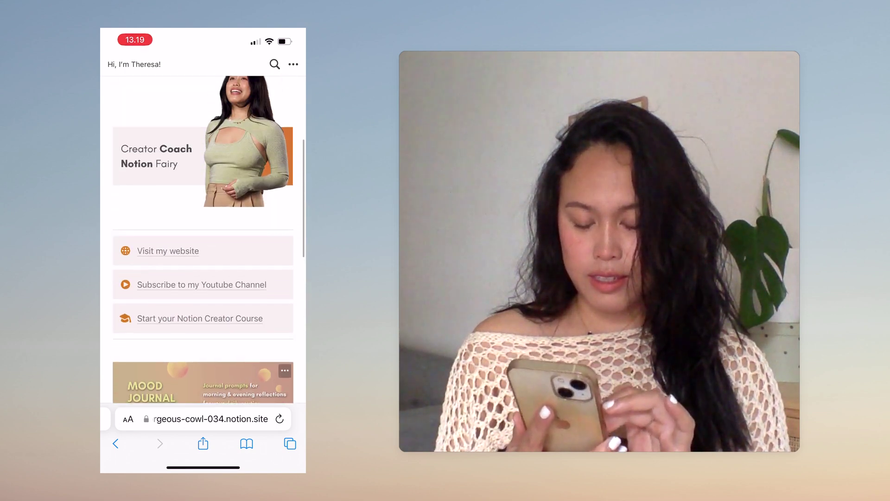
scroll(203, 232, up, 3)
scroll(203, 232, down, 3)
scroll(203, 232, down, 2)
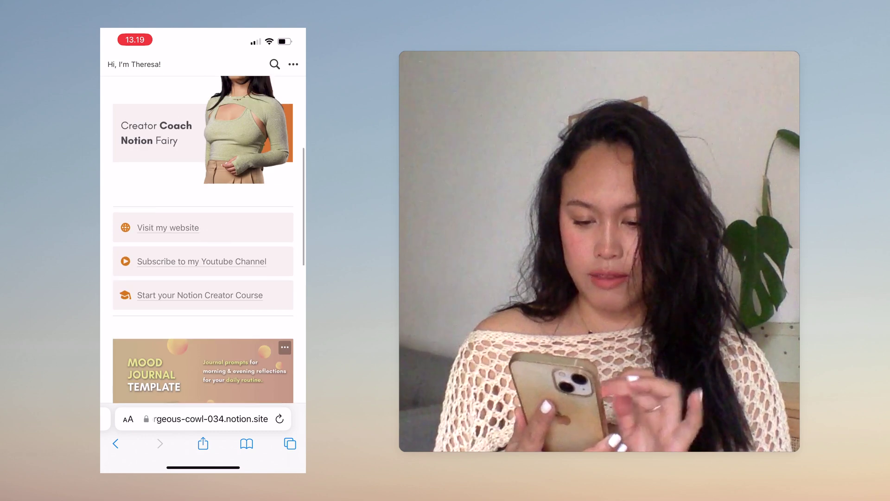
scroll(203, 232, up, 1)
click(168, 253)
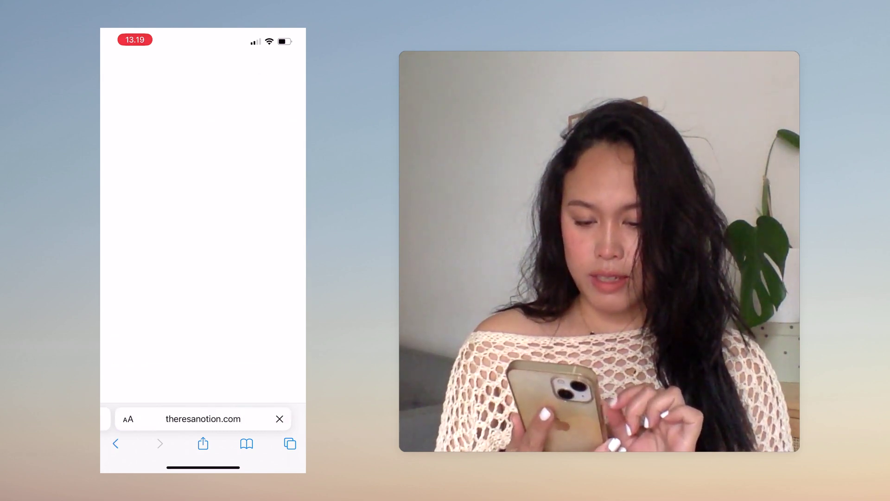
scroll(203, 232, down, 3)
scroll(204, 232, down, 3)
scroll(203, 232, up, 5)
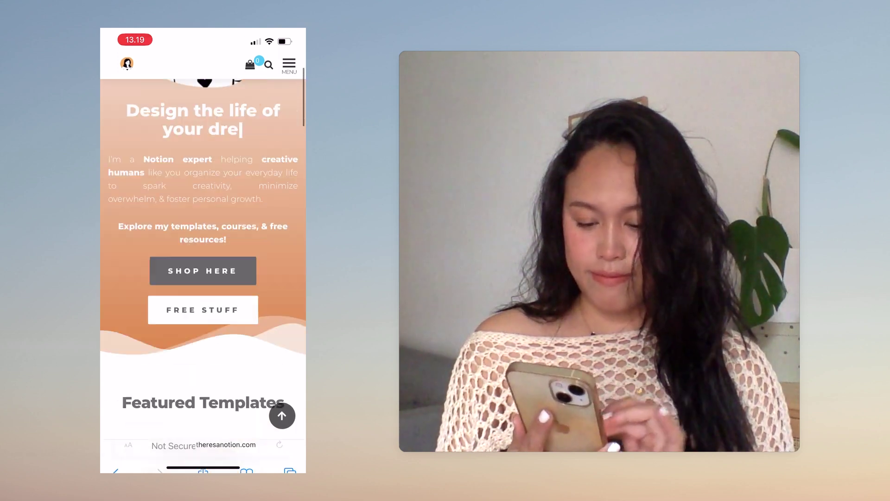
scroll(203, 232, up, 3)
click(116, 443)
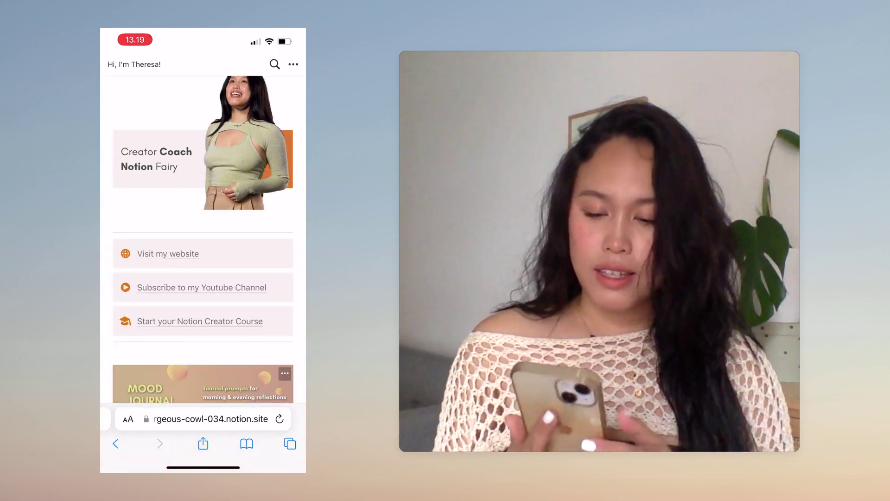
scroll(203, 232, up, 4)
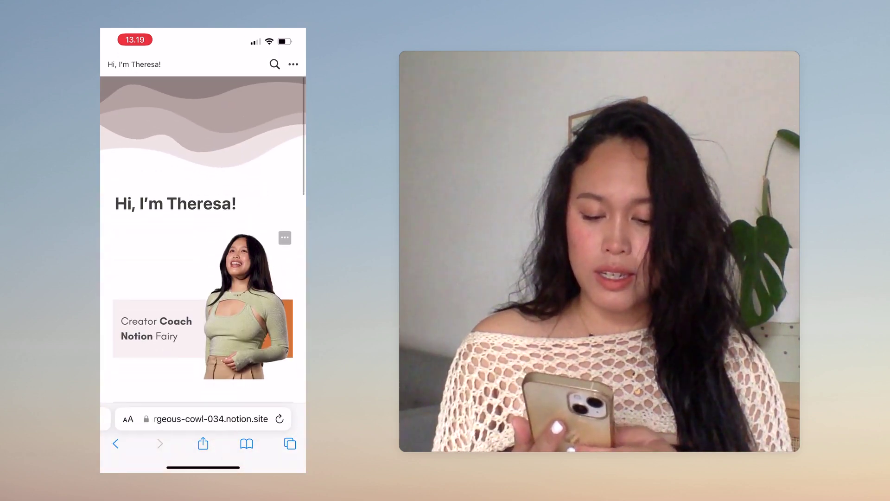
scroll(203, 232, down, 3)
scroll(203, 232, down, 4)
scroll(203, 232, up, 3)
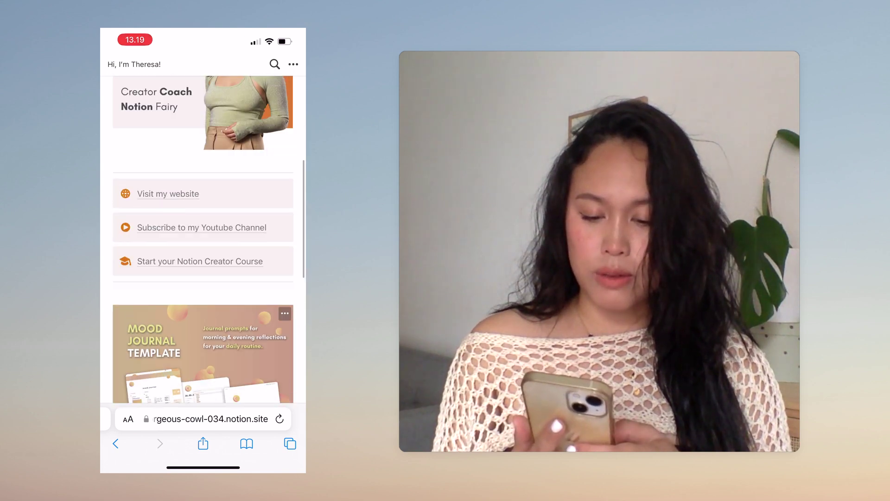
scroll(203, 231, up, 5)
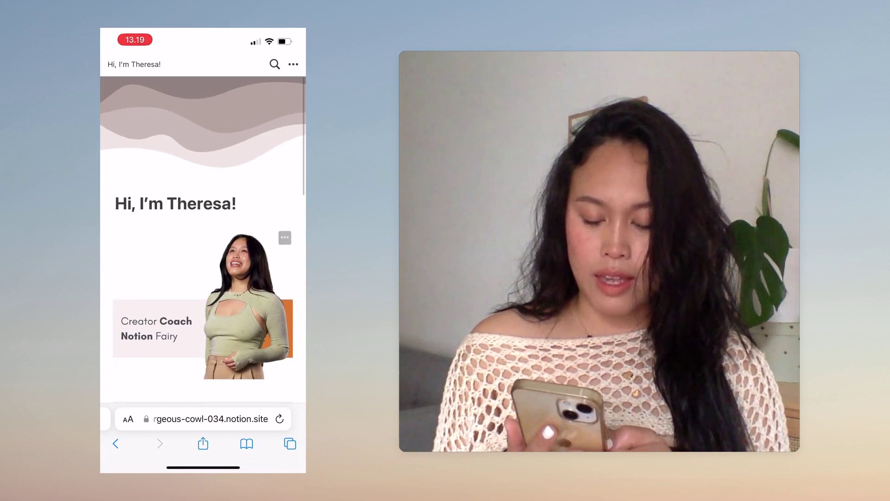
scroll(203, 232, down, 5)
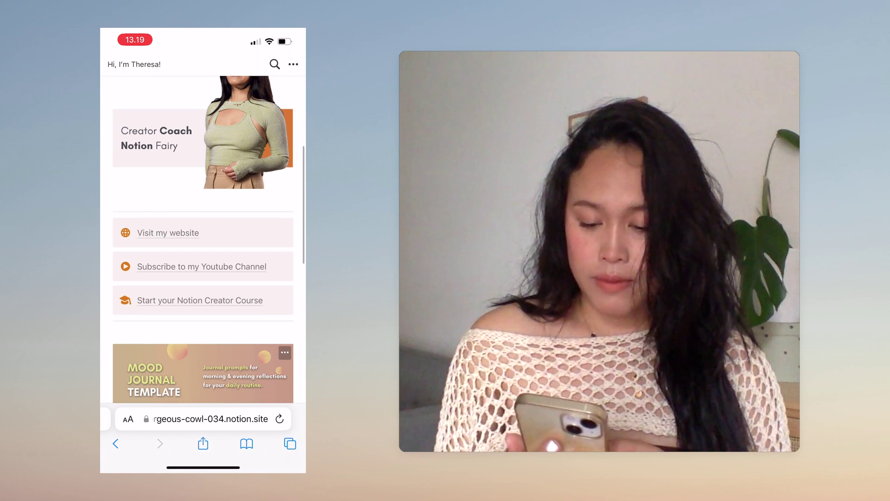